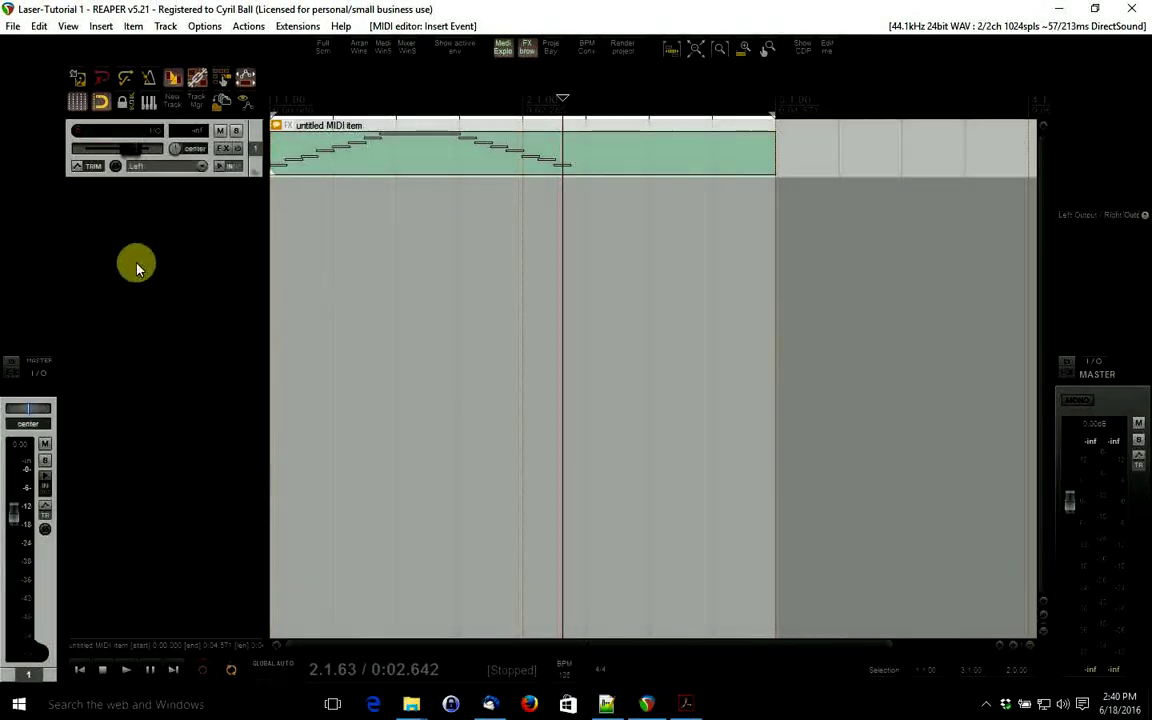
Insert TX16Wx as a virtual instrument on new Track 2, declining extra output tracks
right_click(124, 244)
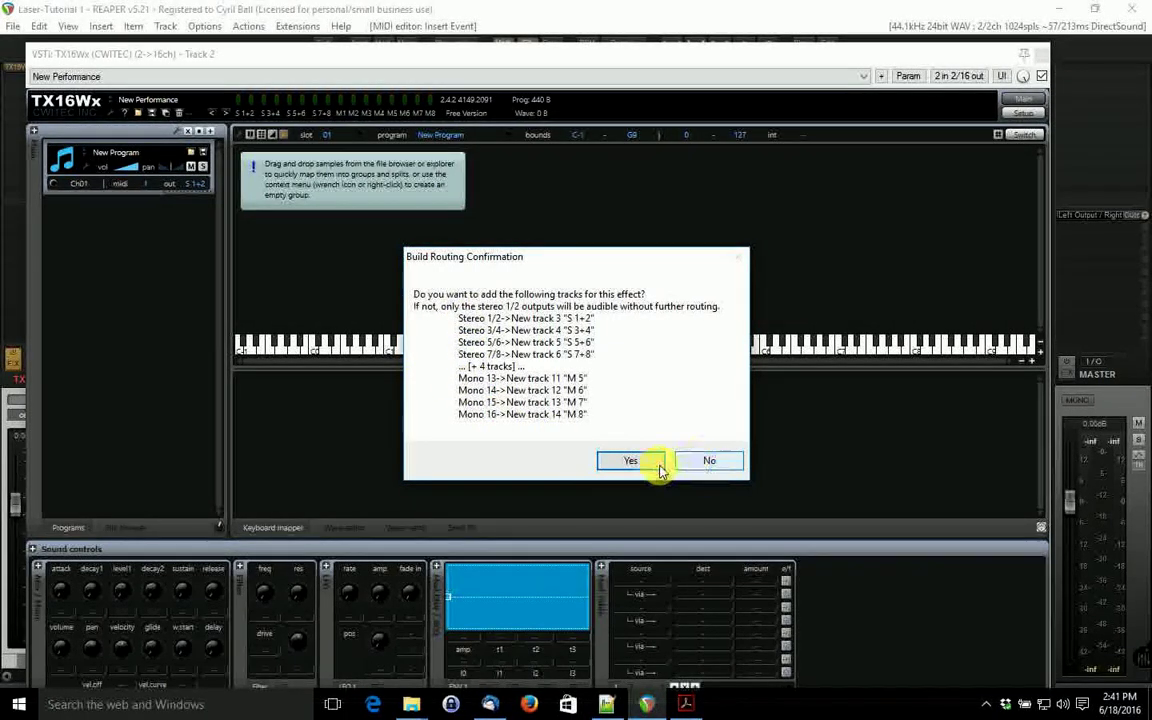
click(690, 465)
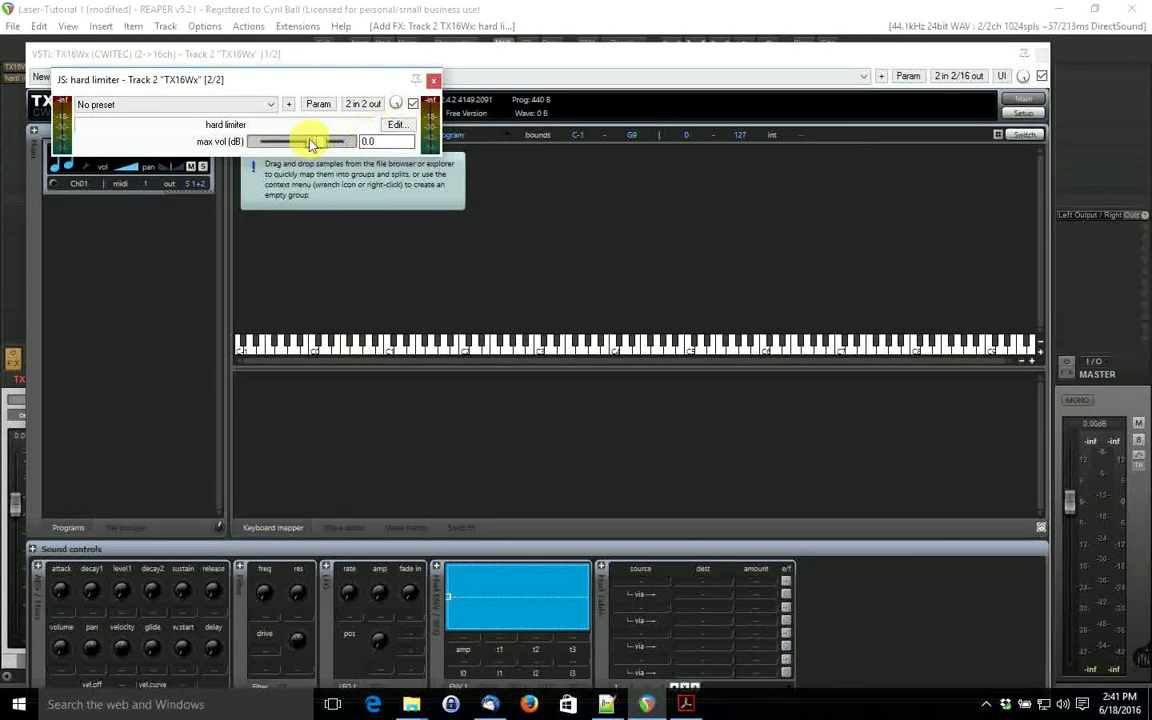
Set the JS hard limiter's max vol to -1.0 dB and close its window
drag(320, 148, 322, 145)
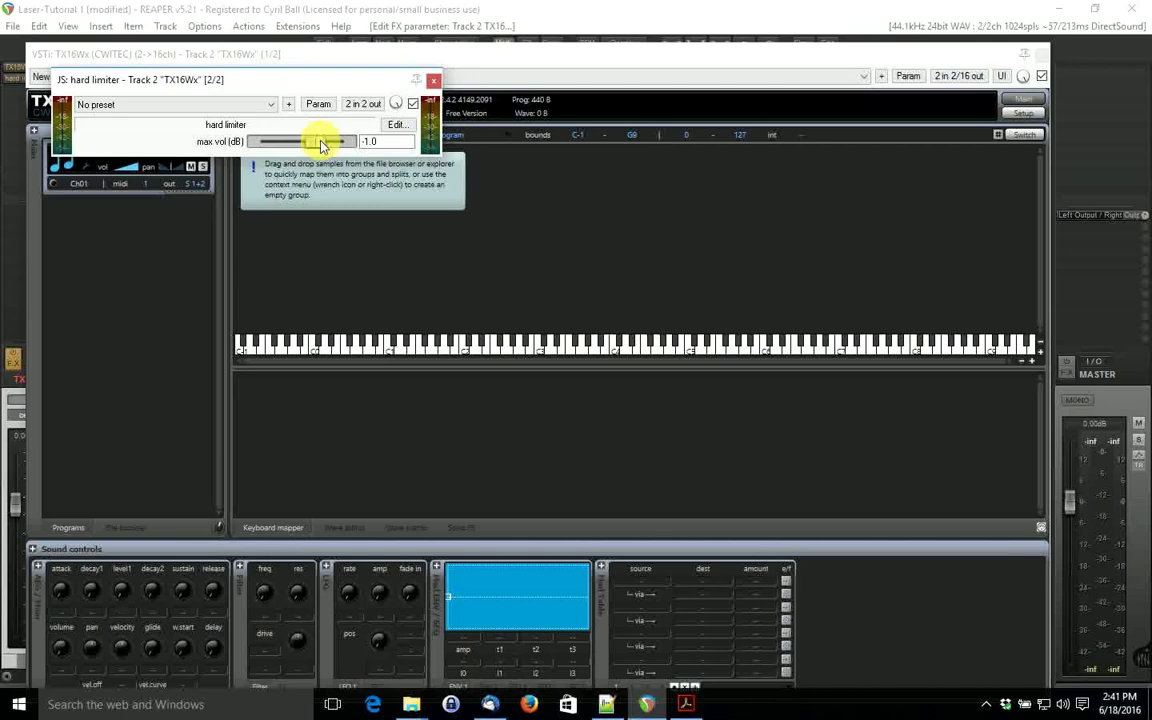
click(433, 86)
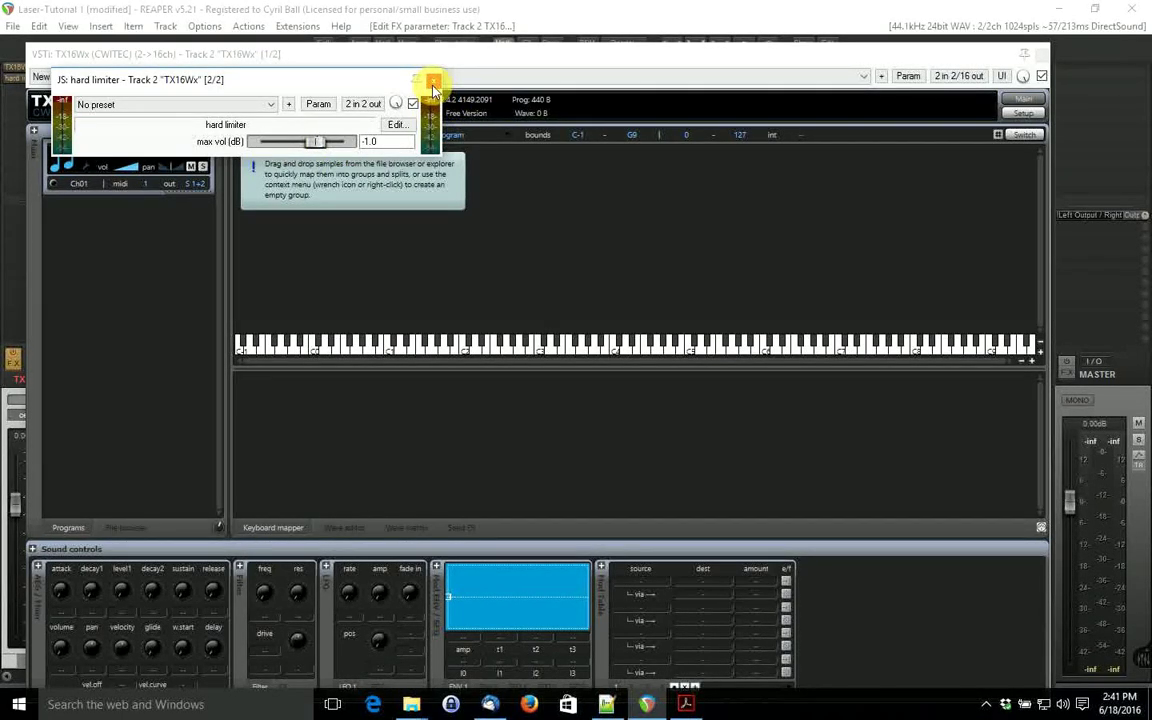
click(433, 84)
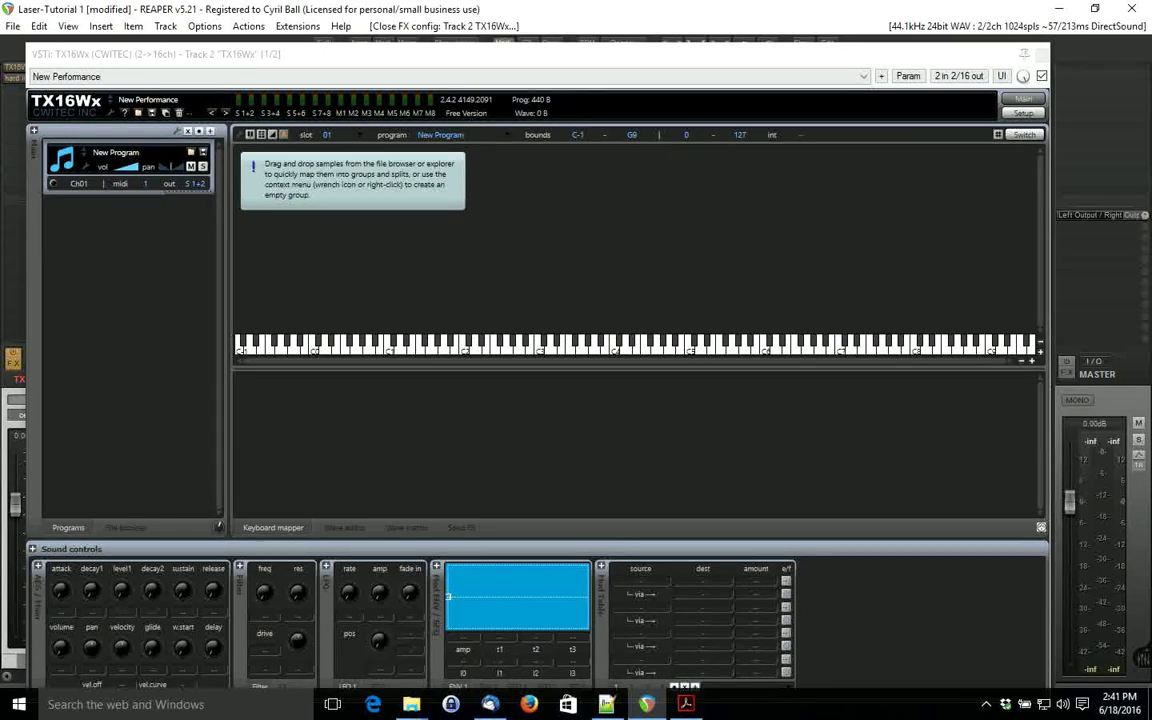
Drop sine_1000Hz_-3dBFS_3s onto key C2 in TX16Wx and audition the new zone
drag(950, 483, 464, 301)
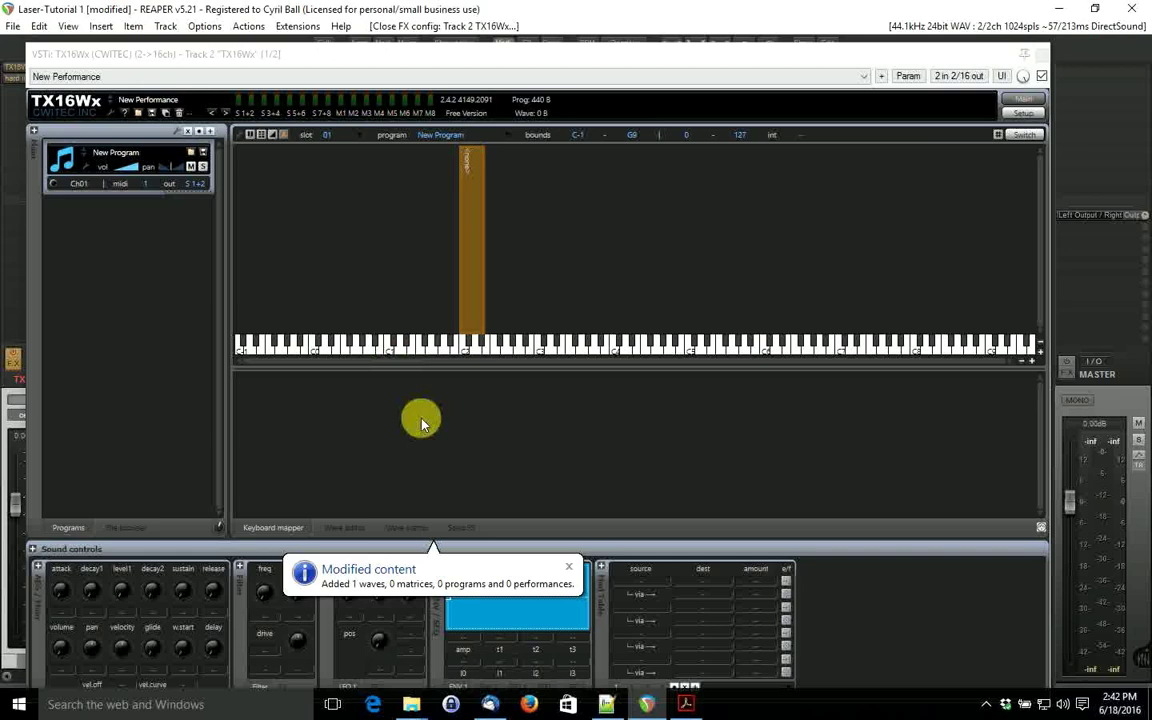
click(462, 352)
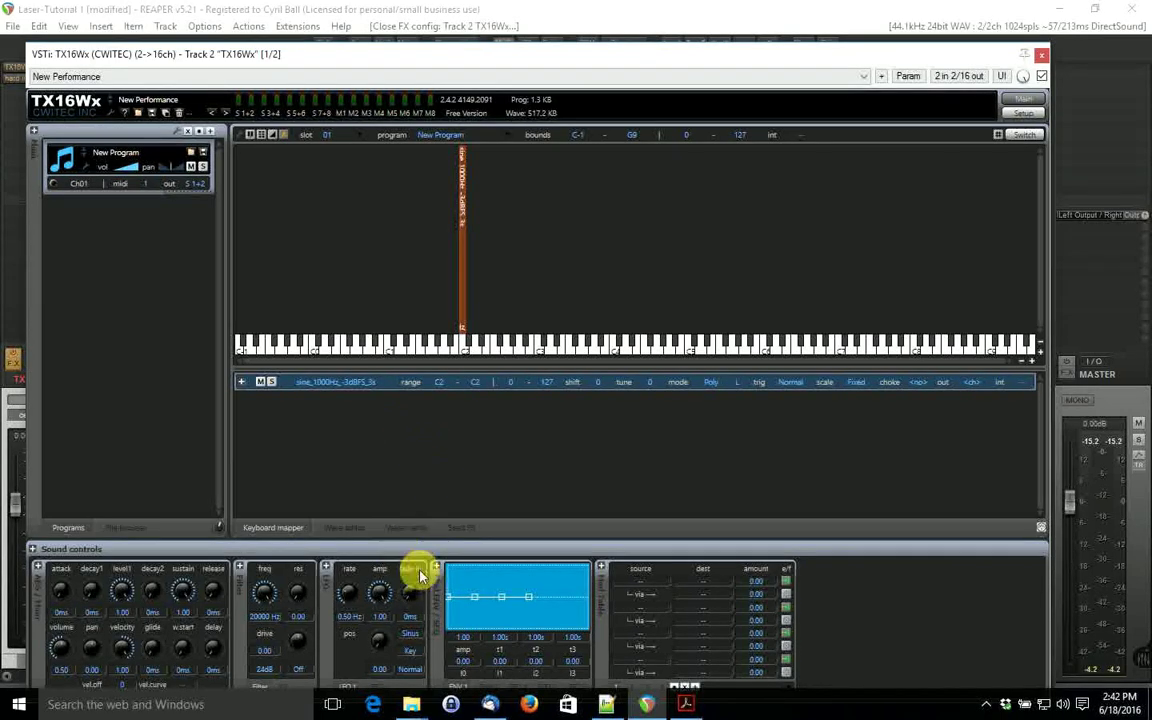
Route ENV1 to Pitch (raw) and shape it from -1.00 up to a peak in 40.2 ms
right_click(472, 615)
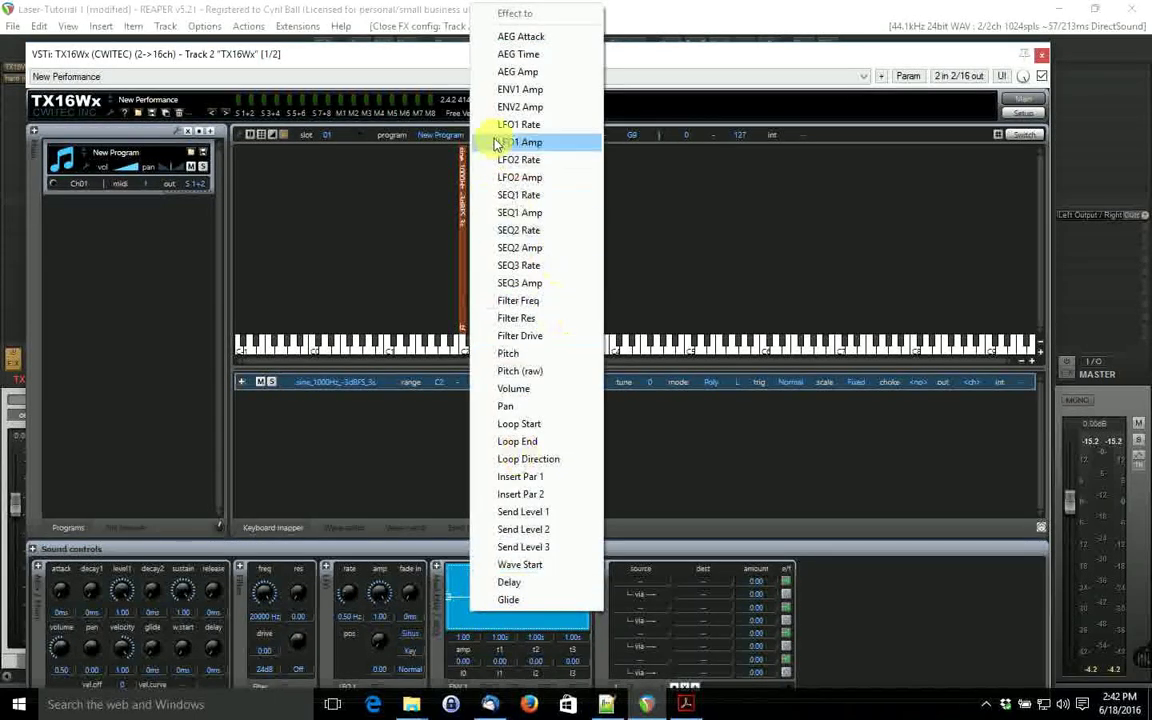
click(521, 371)
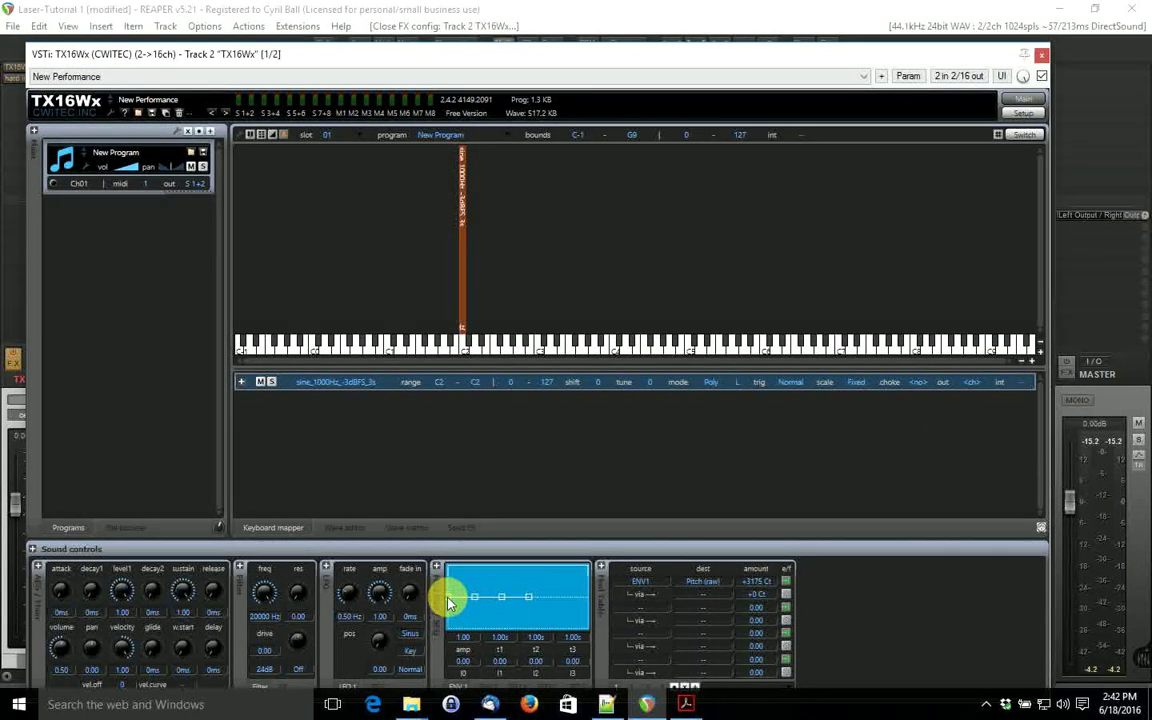
drag(449, 603, 444, 615)
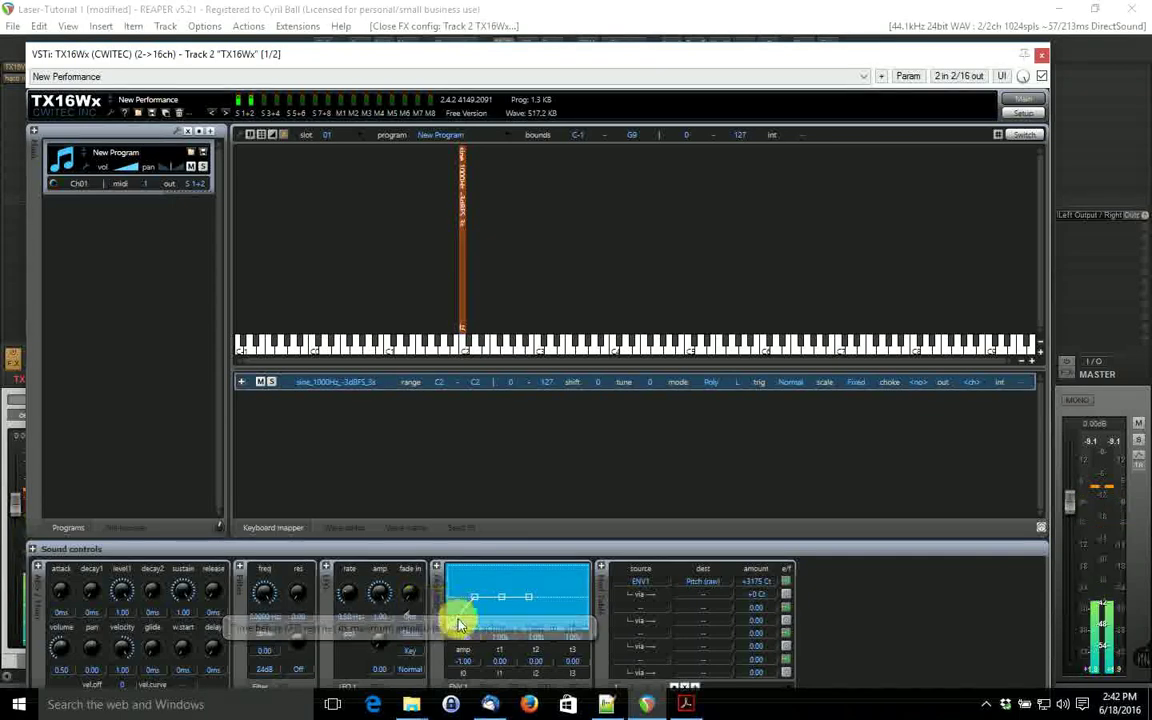
drag(476, 600, 462, 568)
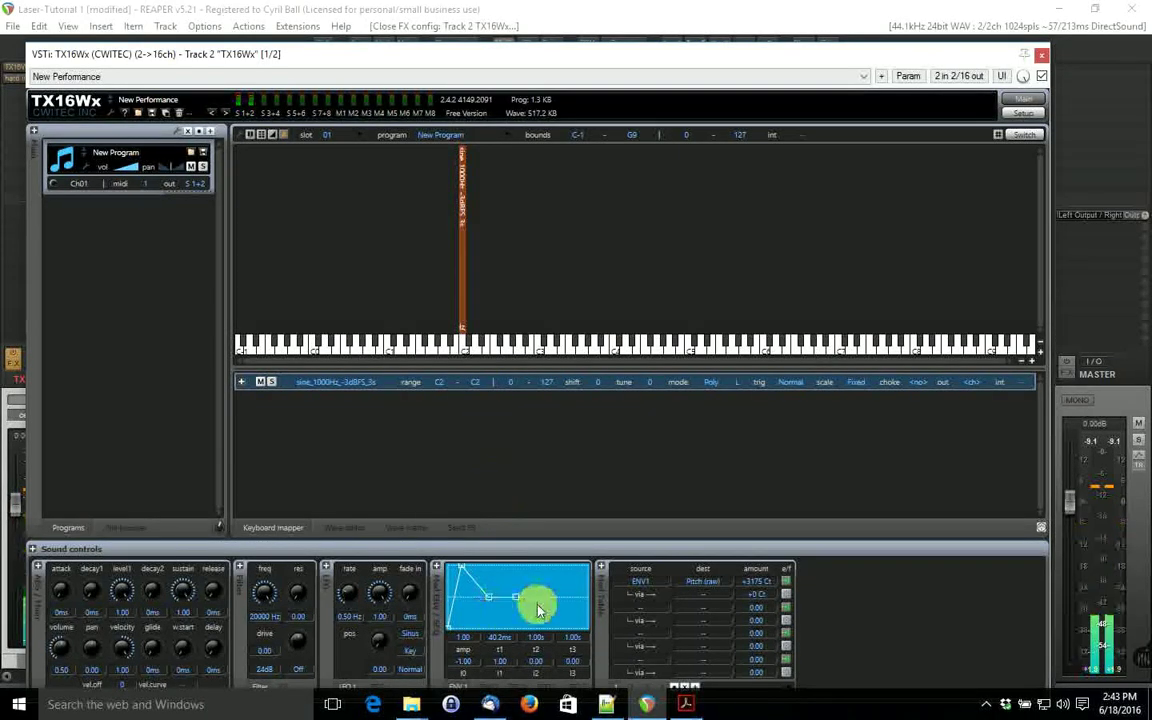
Reshape ENV1 nodes: 19.5 ms rise, 802.2 ms fall to -0.21, 112.4 ms to -0.98
click(489, 600)
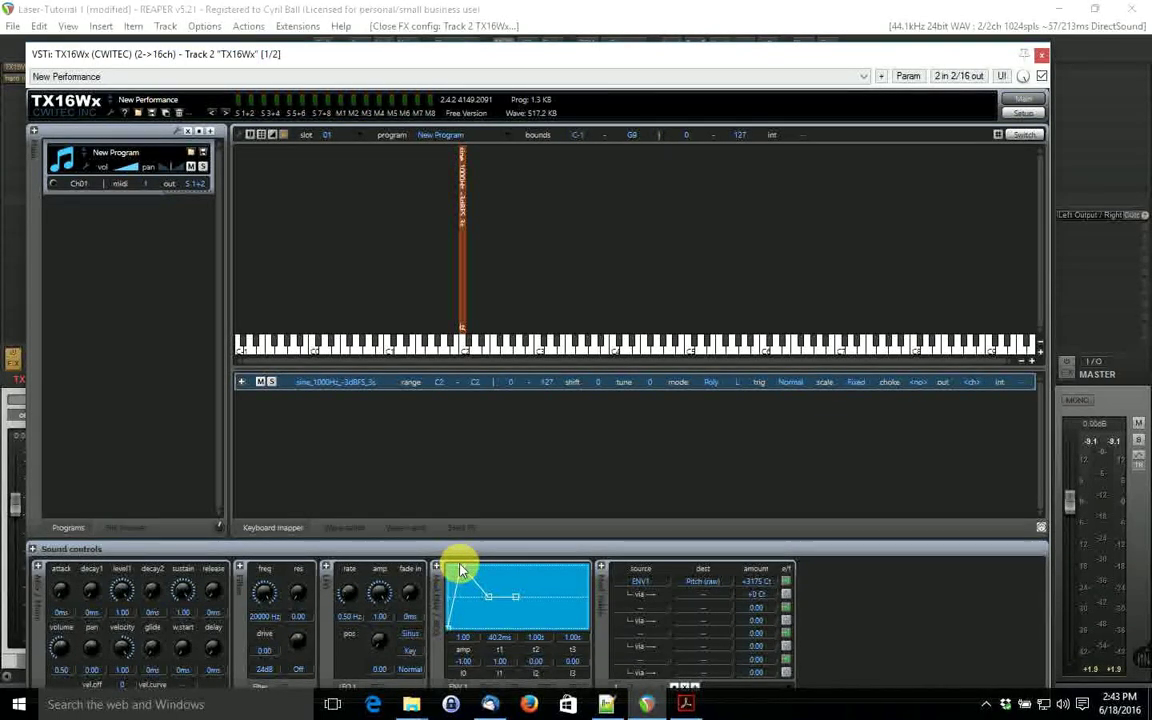
drag(461, 570, 461, 570)
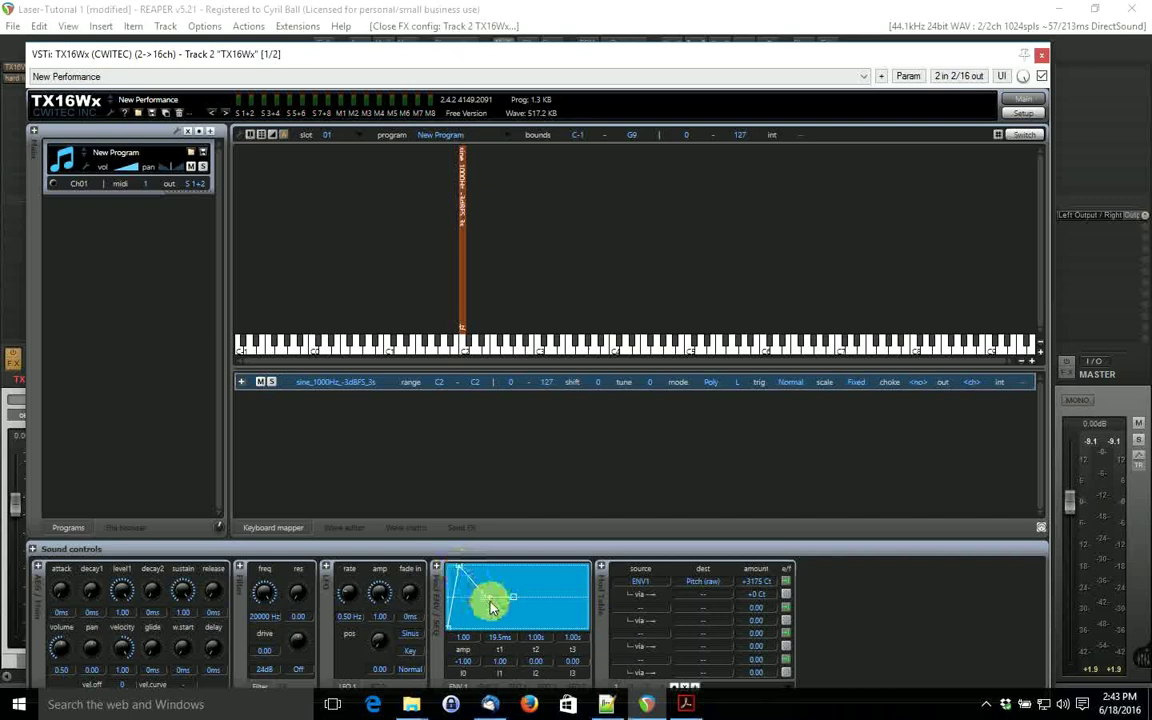
mouse_move(489, 603)
mouse_down()
mouse_move(527, 603)
mouse_move(476, 602)
mouse_up()
mouse_move(506, 601)
mouse_down()
mouse_move(496, 628)
mouse_move(474, 600)
mouse_move(541, 652)
mouse_move(470, 607)
mouse_move(487, 615)
mouse_move(485, 594)
mouse_up()
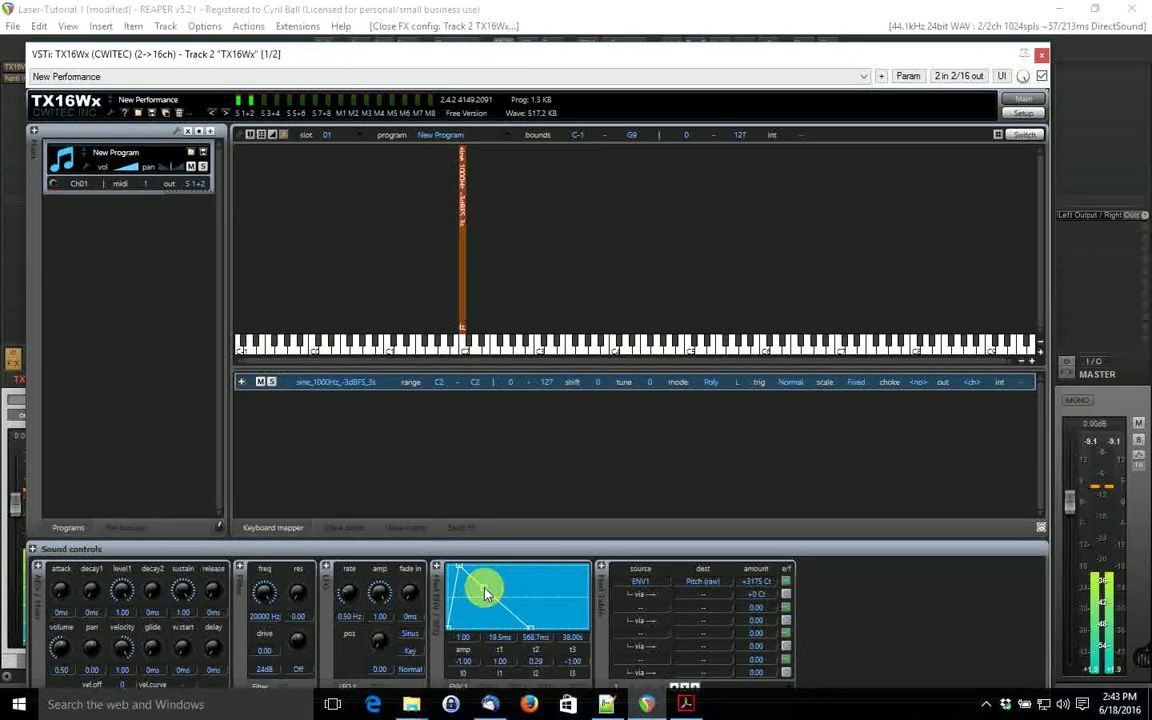
mouse_move(485, 594)
mouse_down()
mouse_move(466, 598)
mouse_move(487, 610)
mouse_up()
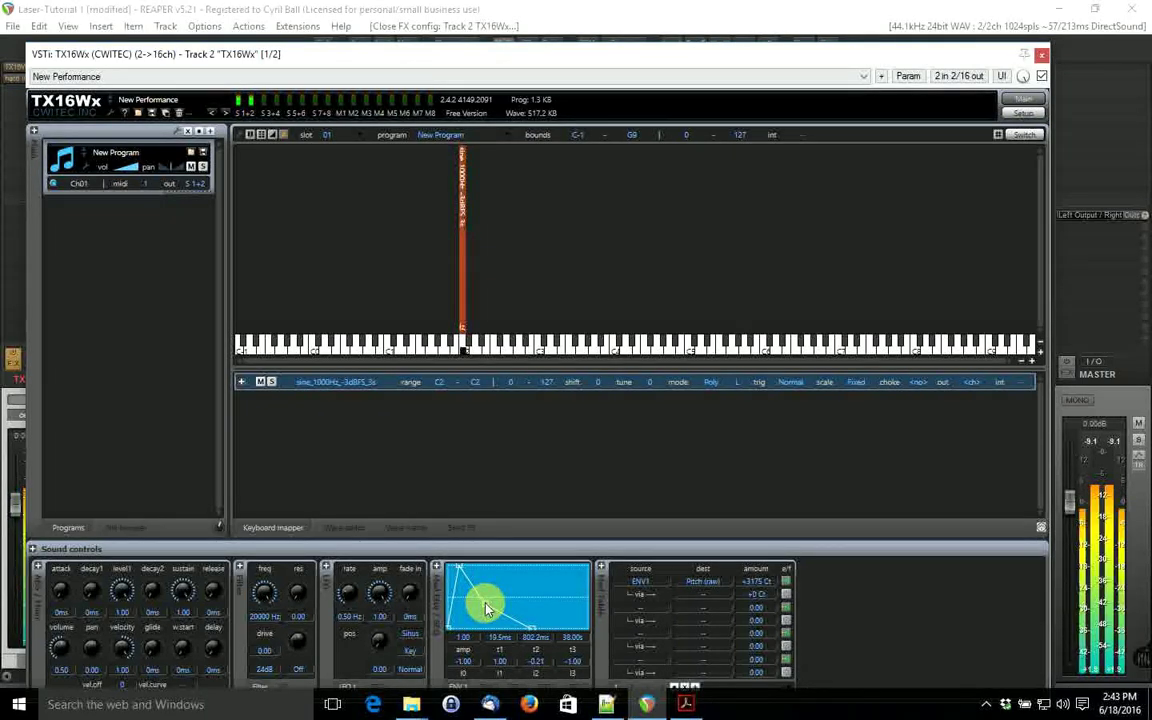
drag(487, 607, 527, 637)
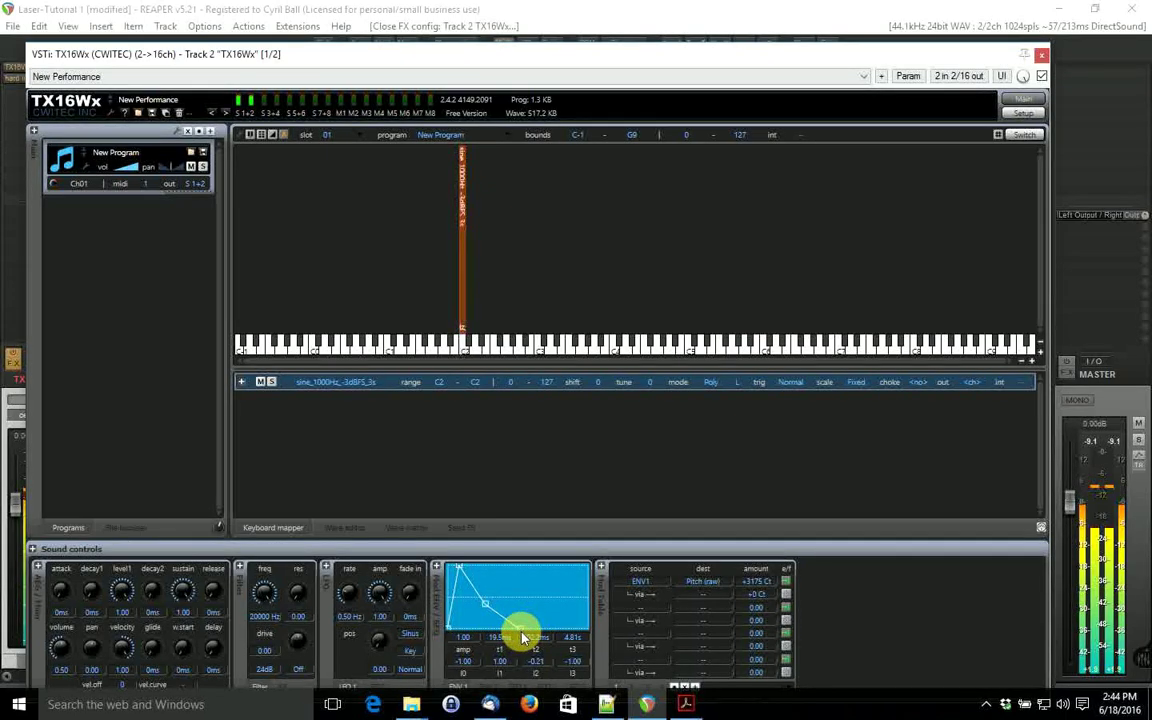
drag(522, 637, 503, 636)
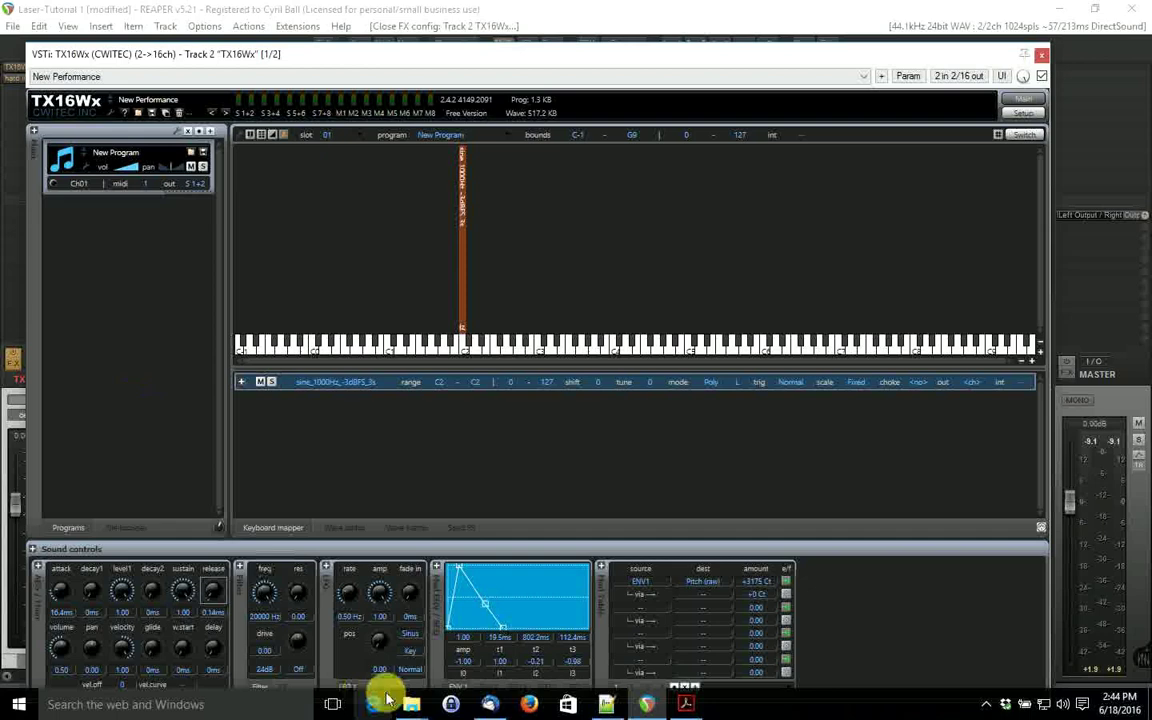
Audition C2 with the new envelope, then bring up the ReaVerbate reverb settings
click(458, 347)
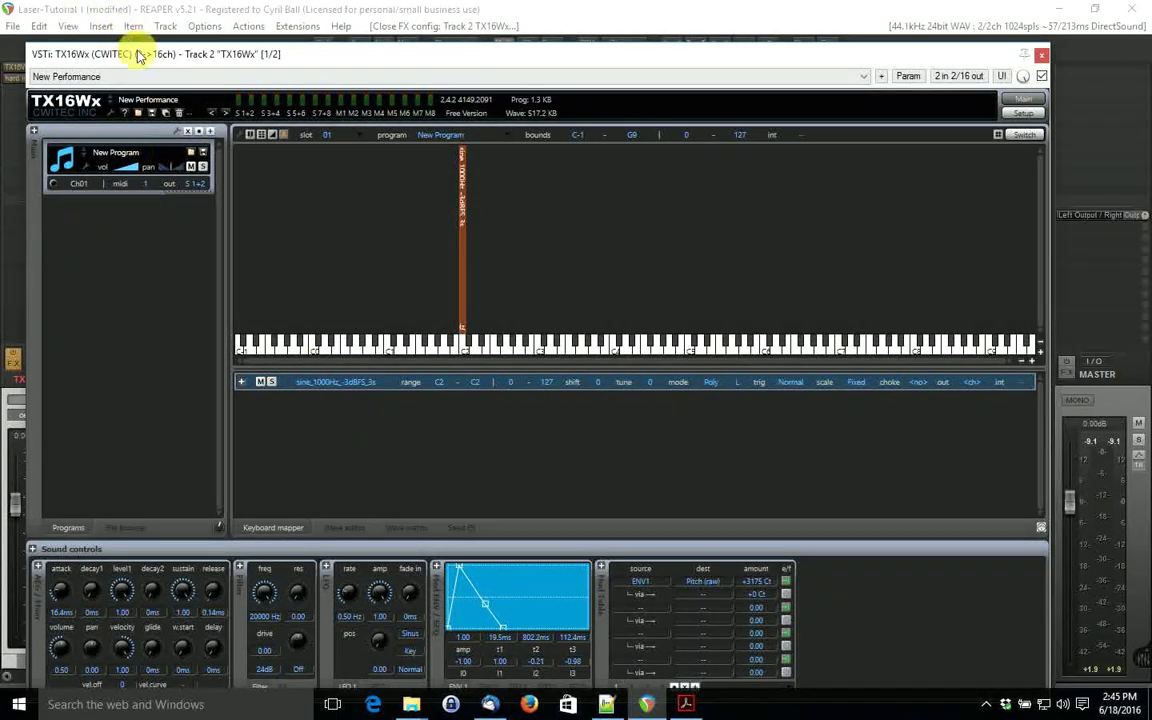
drag(320, 65, 400, 35)
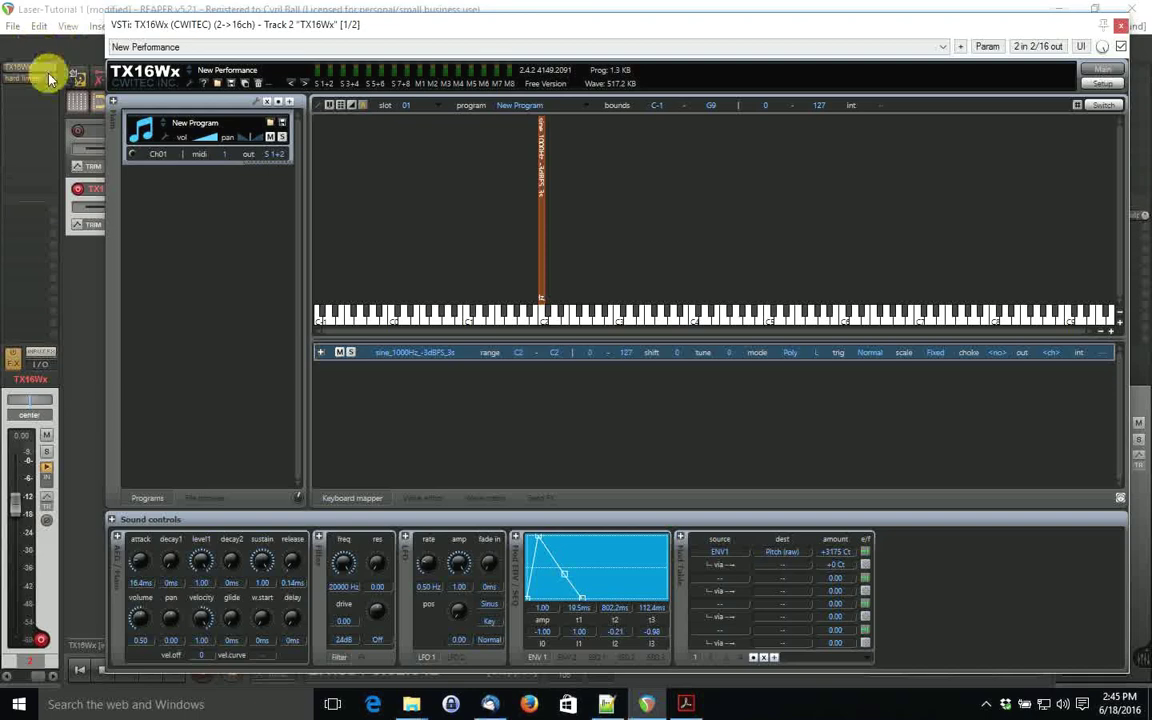
drag(38, 69, 628, 243)
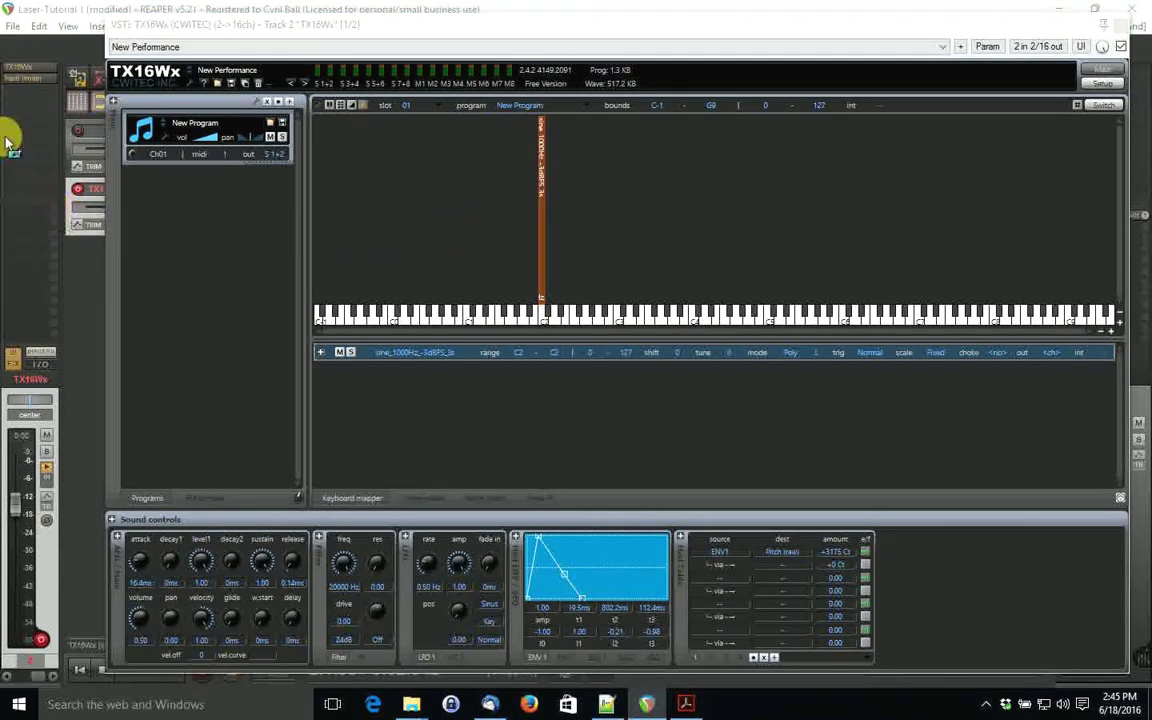
click(30, 80)
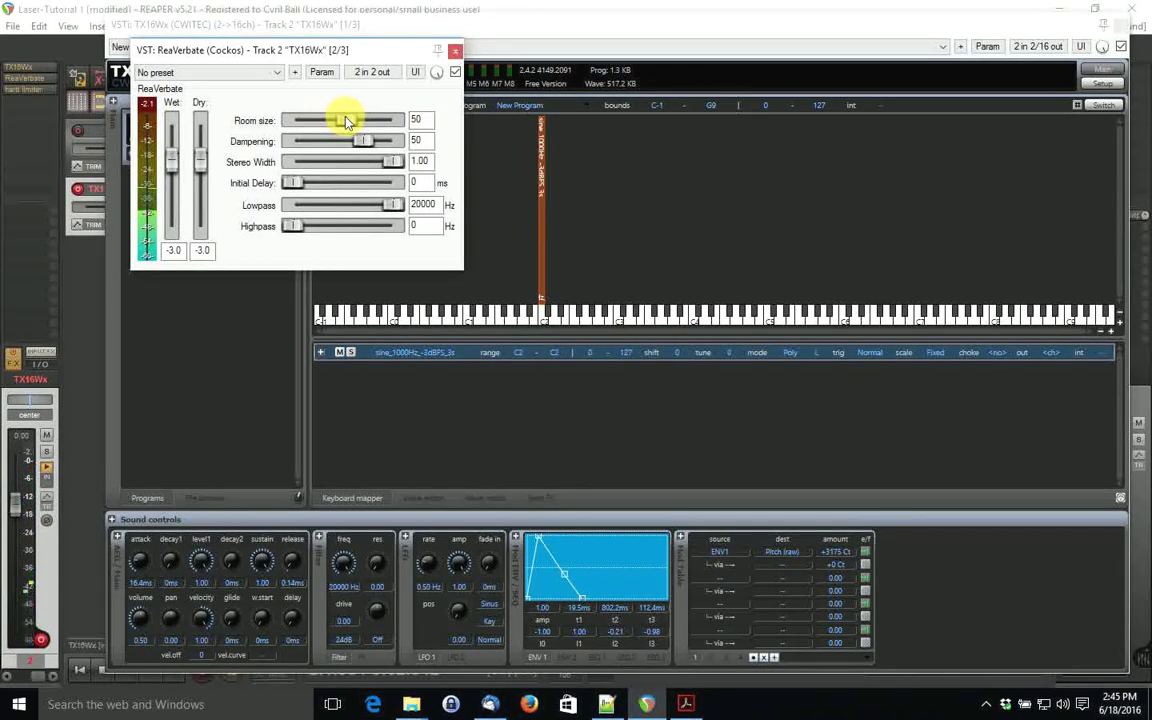
Set ReaVerbate room size to 30 and dampening down to 5
drag(344, 118, 291, 121)
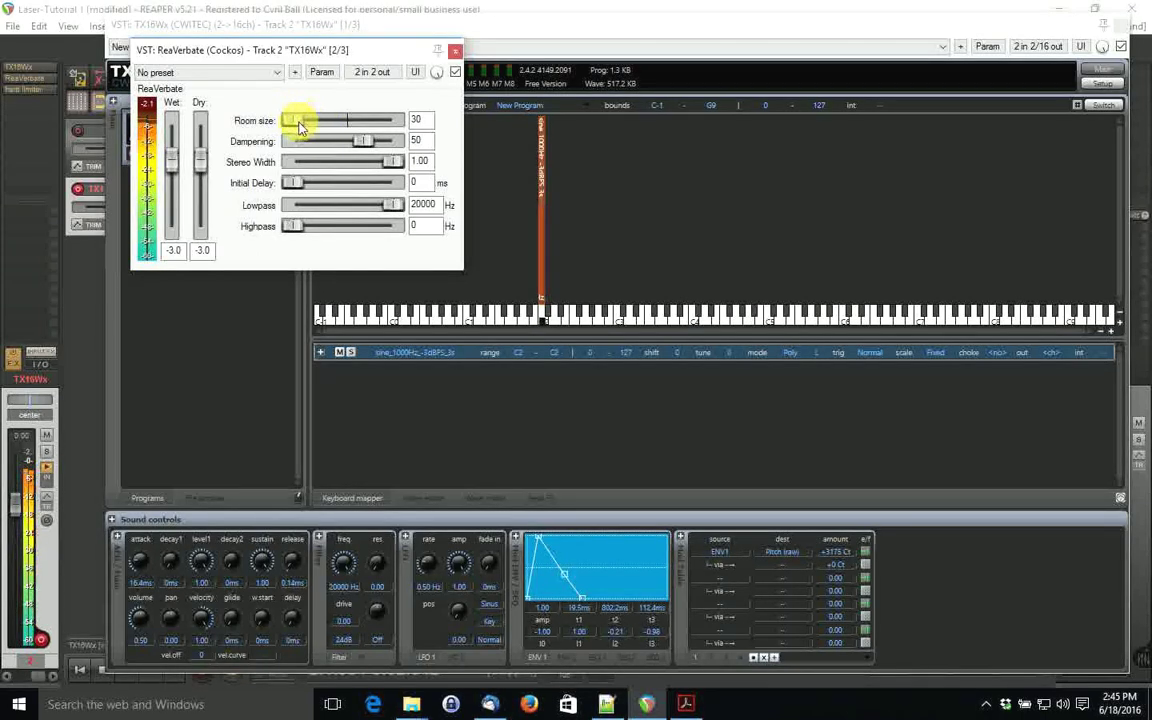
drag(362, 143, 318, 141)
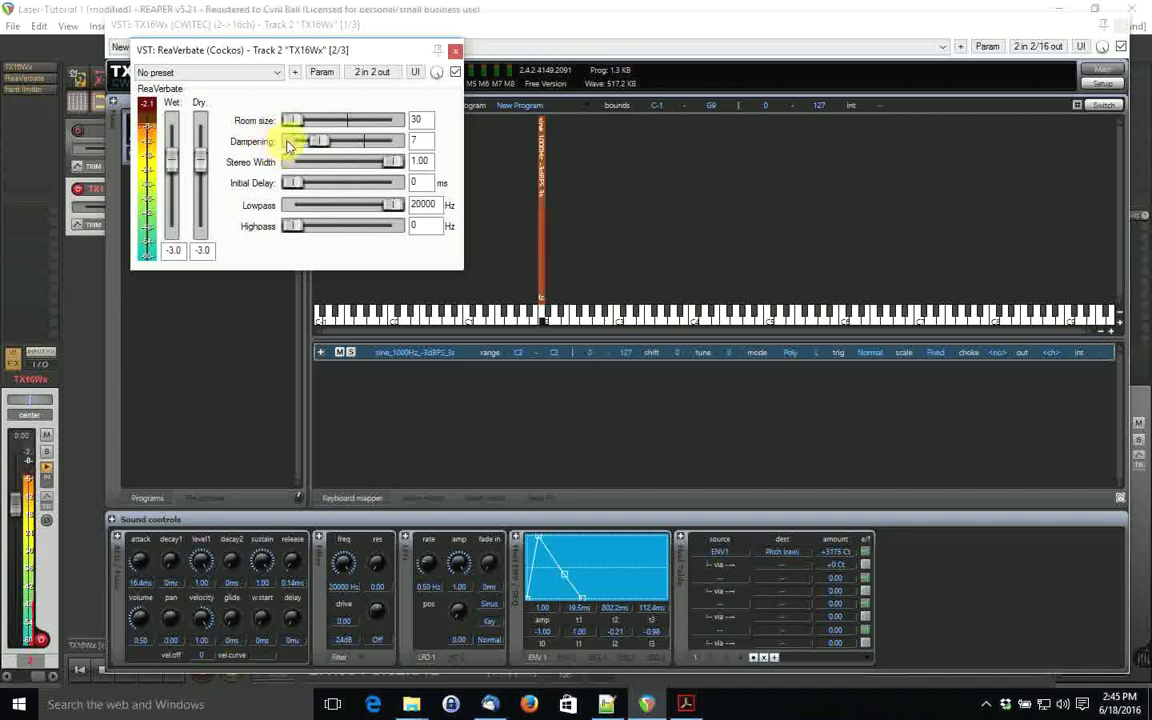
drag(313, 141, 303, 134)
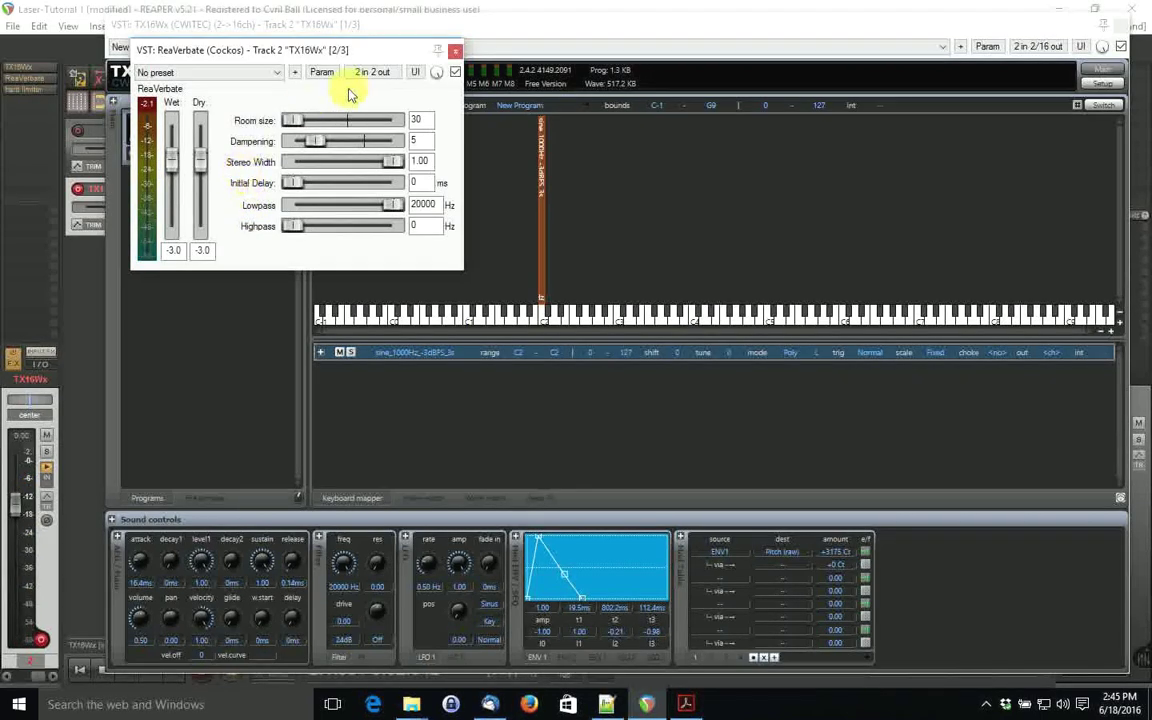
Close the ReaVerbate window to return to the TX16Wx editor
click(453, 57)
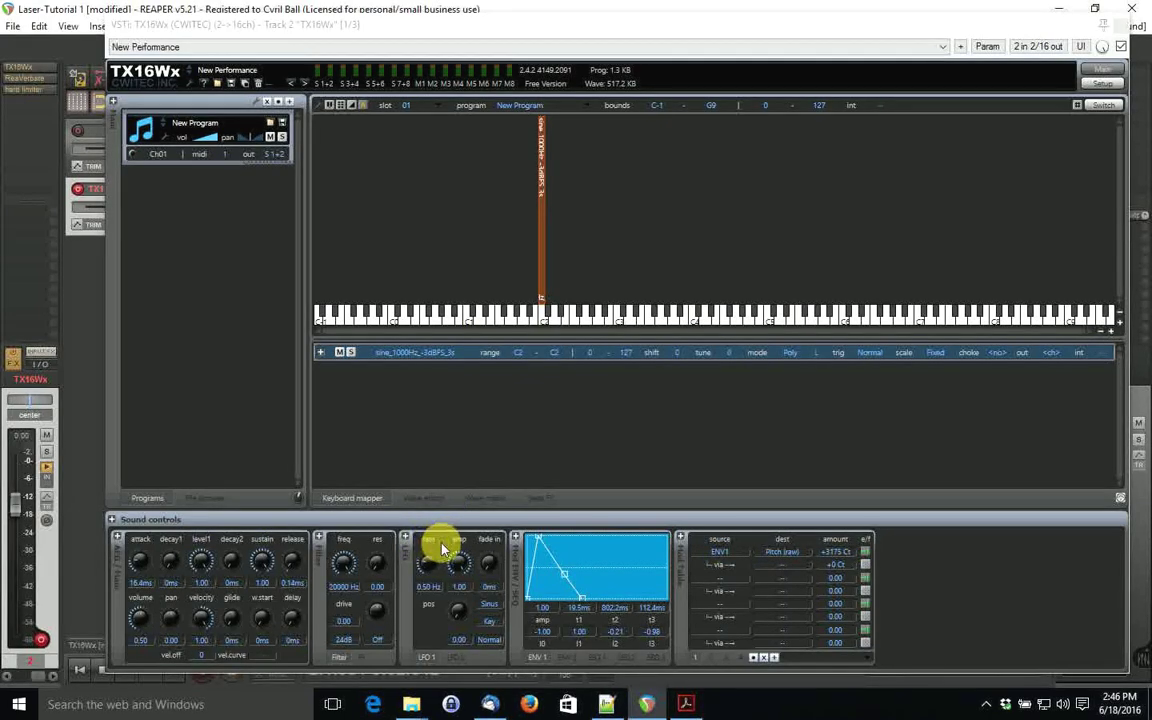
Make LFO1 the mod matrix via source, with rate 12.52 Hz and amp 0.47
click(787, 568)
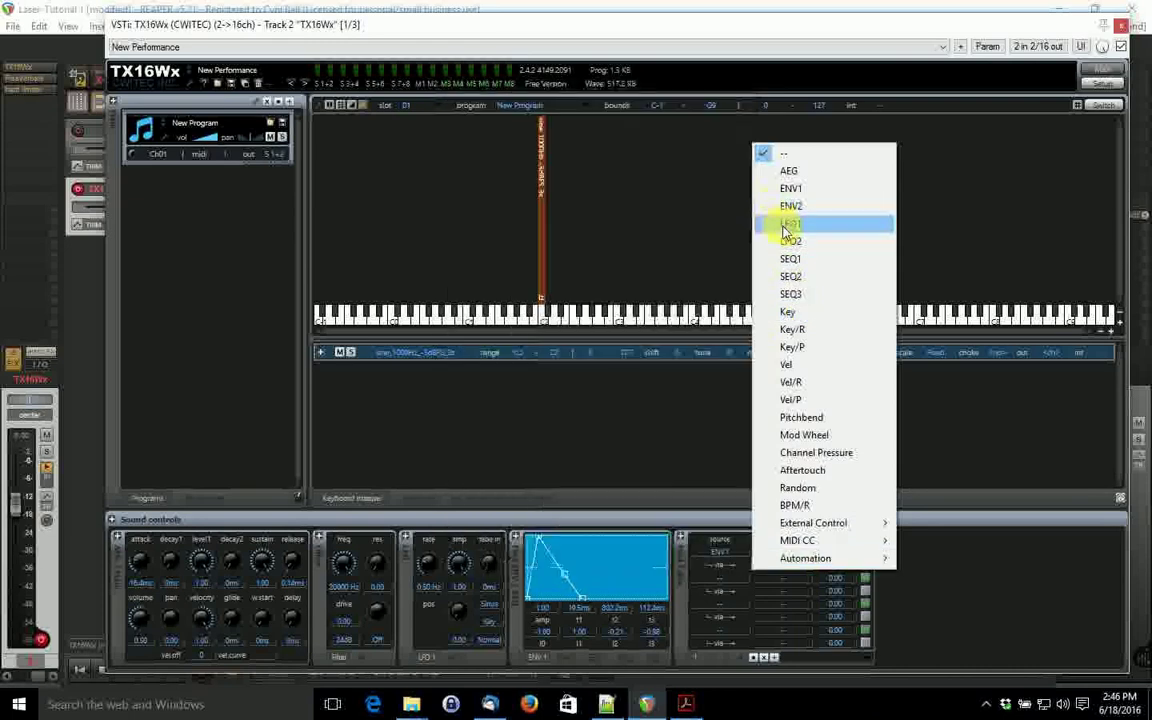
click(790, 223)
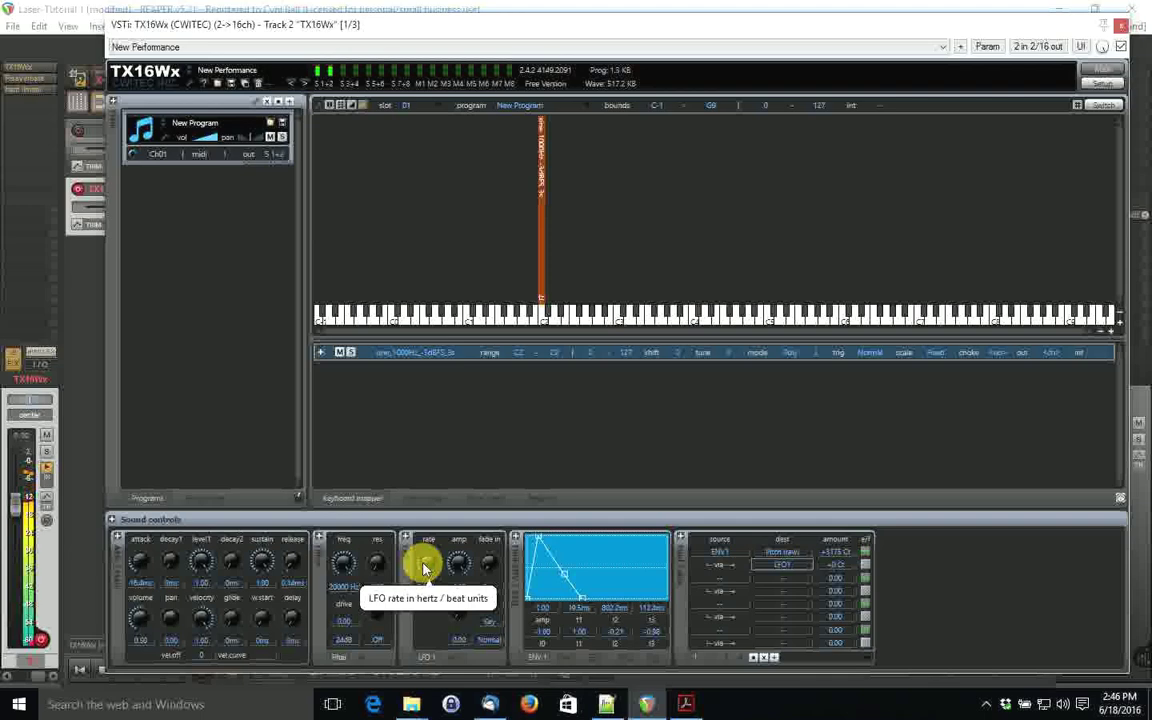
drag(423, 568, 433, 535)
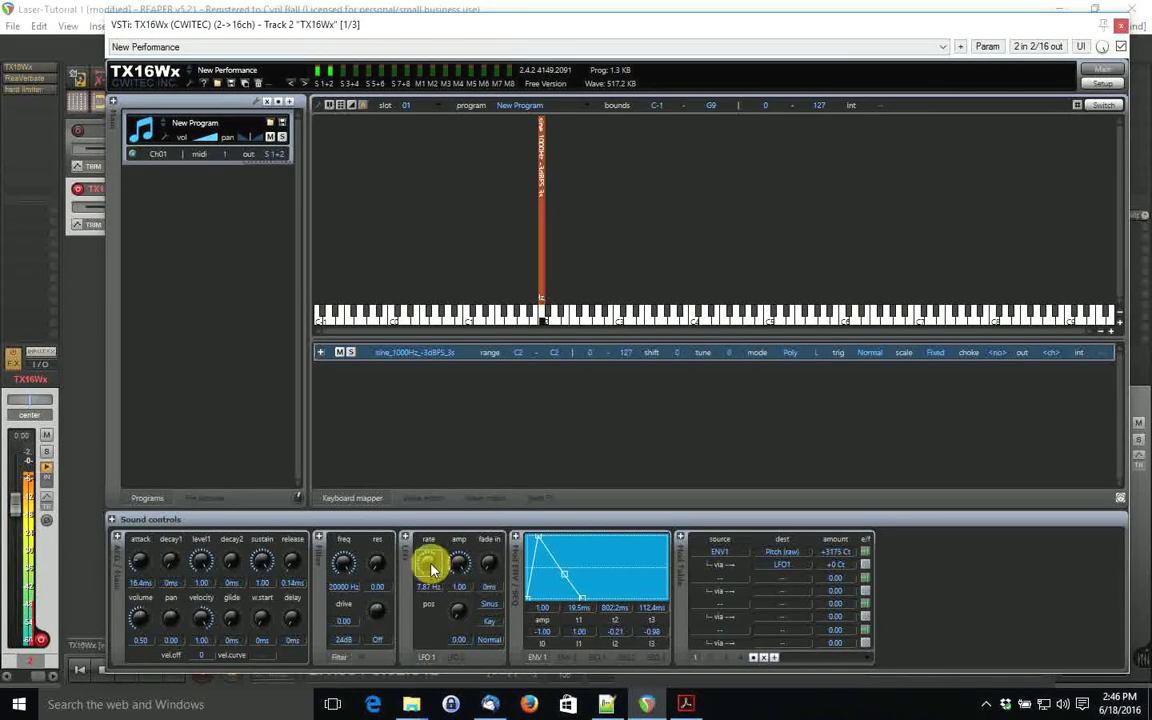
scroll(428, 566, down, 5)
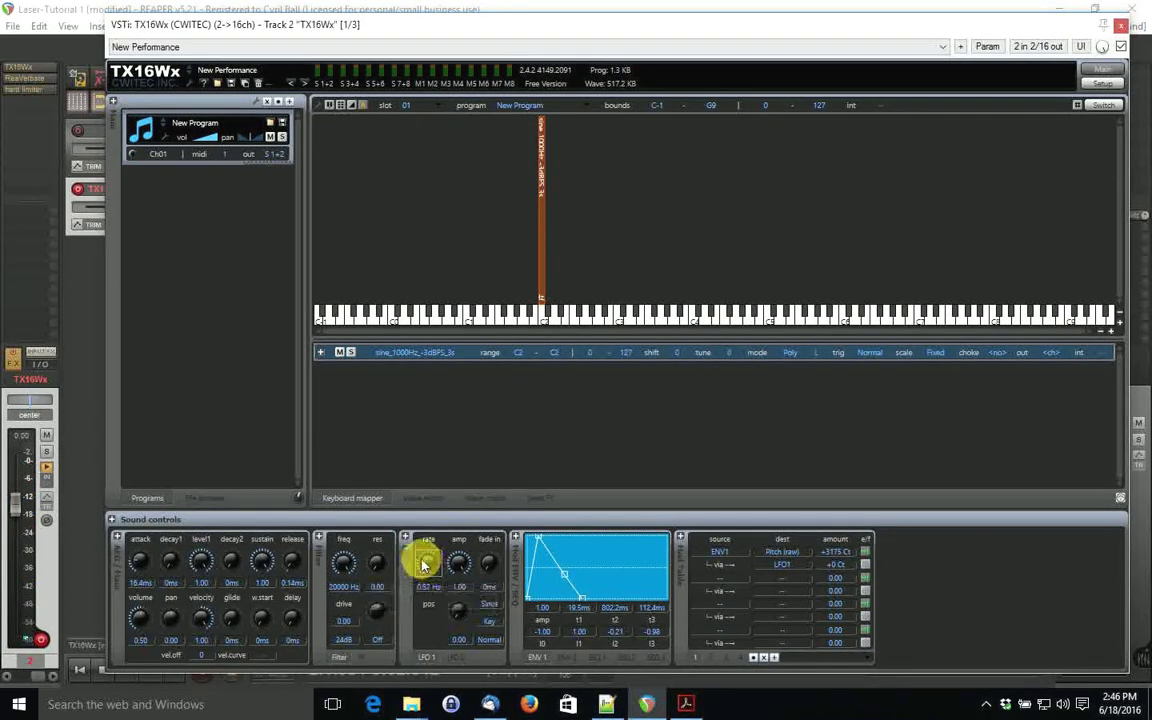
drag(422, 565, 466, 545)
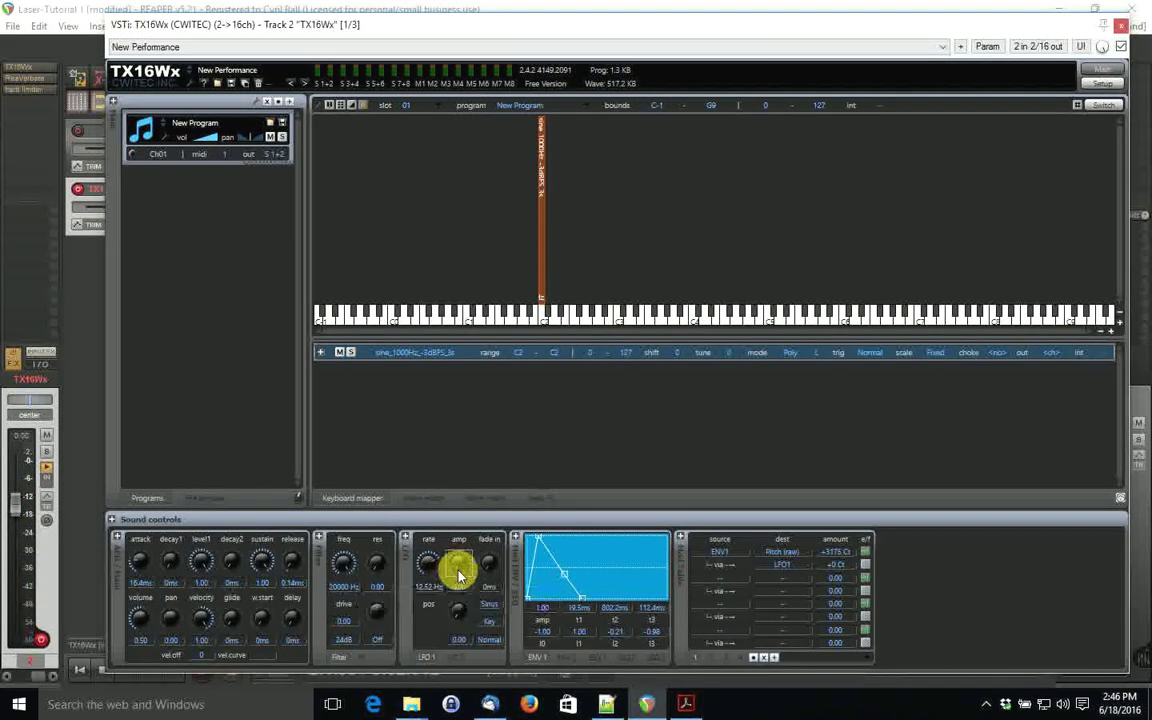
mouse_move(460, 575)
mouse_down()
mouse_move(445, 549)
mouse_move(463, 561)
mouse_move(455, 572)
mouse_move(455, 555)
mouse_up()
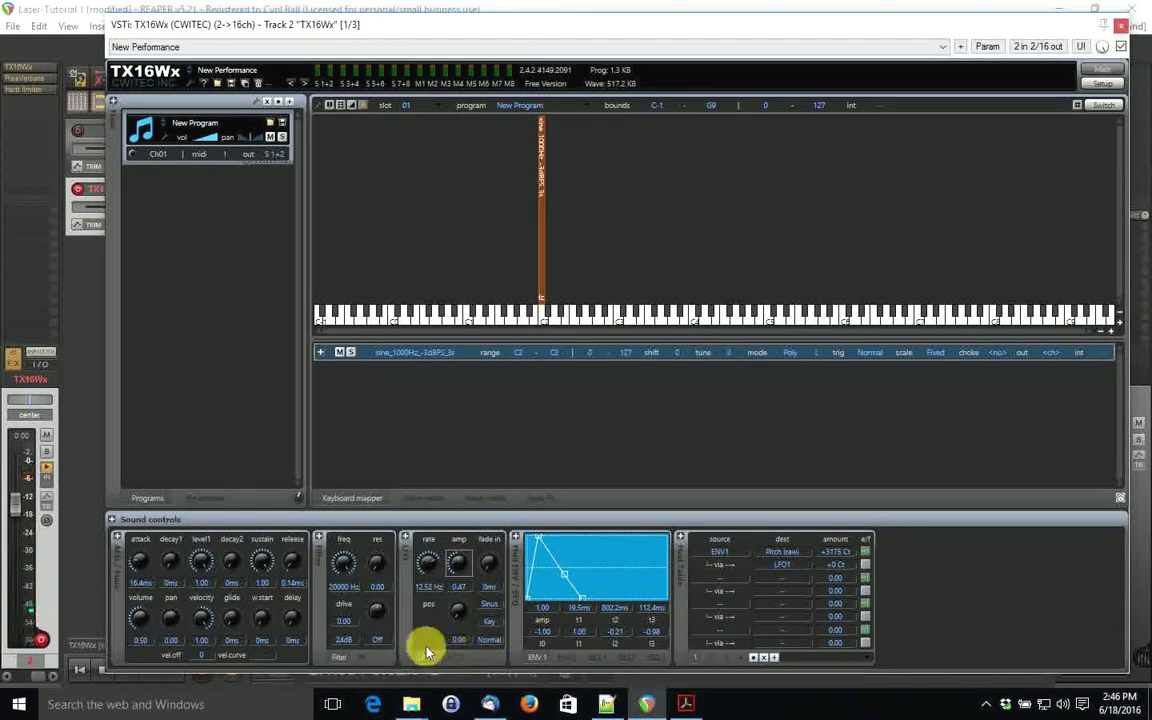
Switch the LFO1 waveform to Sawtooth and set the zone shift to -5
click(490, 611)
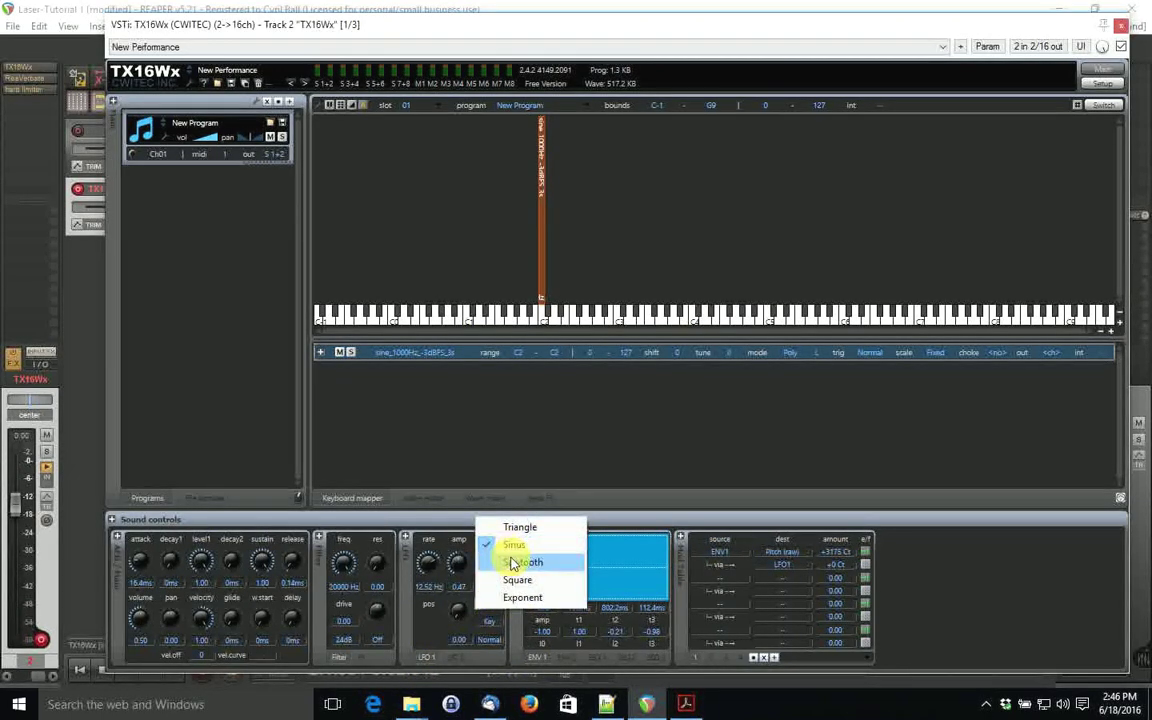
click(512, 563)
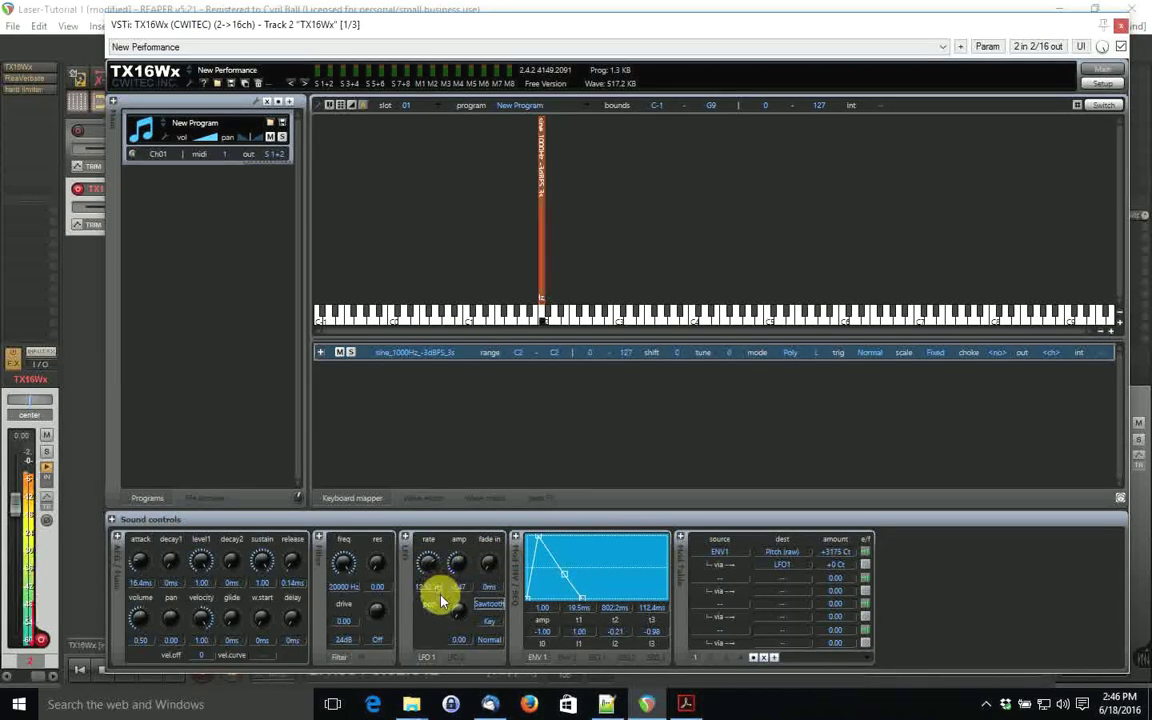
drag(420, 573, 451, 576)
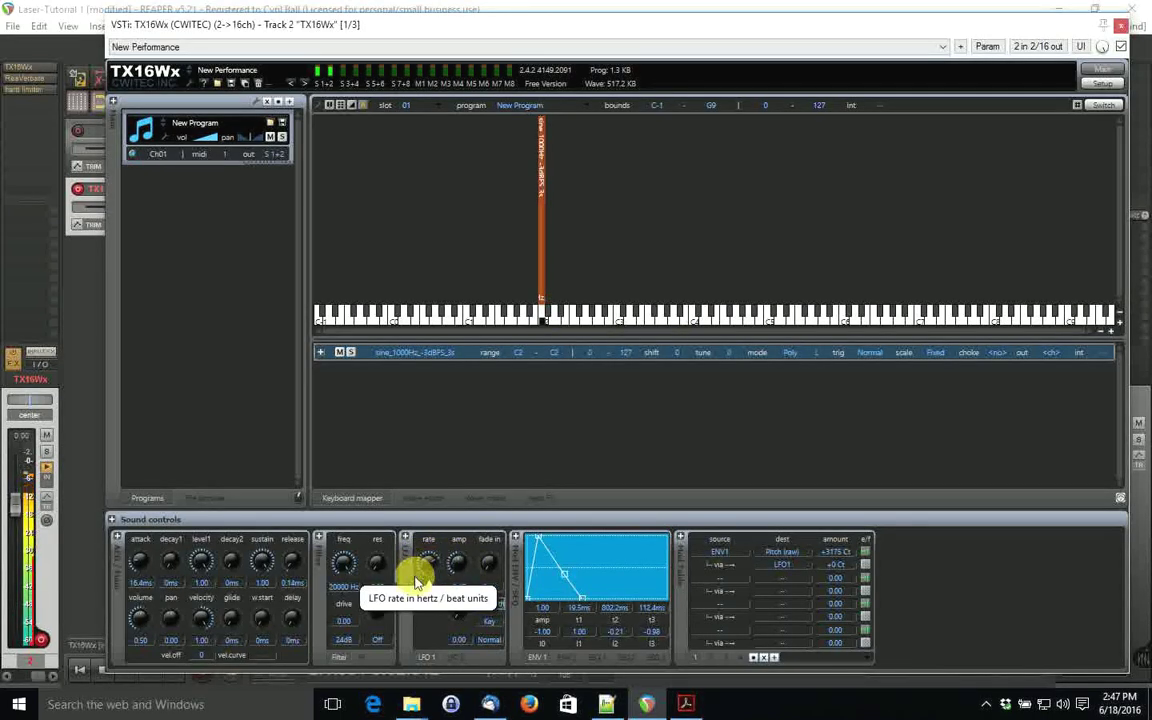
click(490, 641)
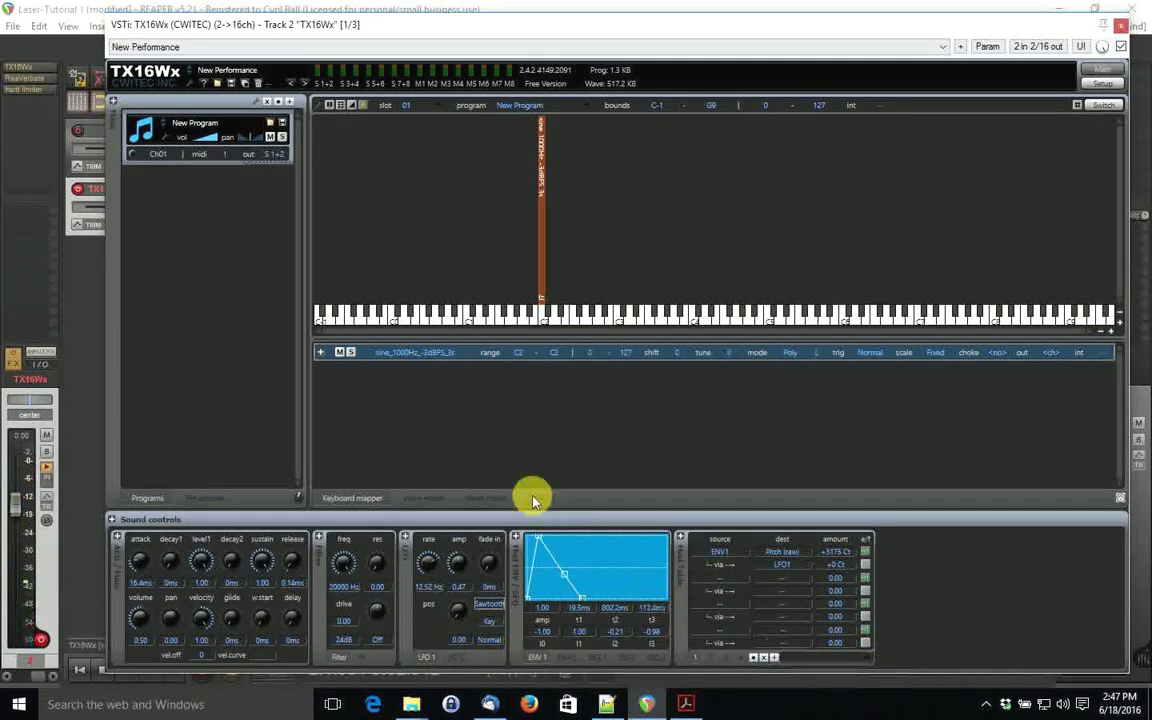
click(676, 354)
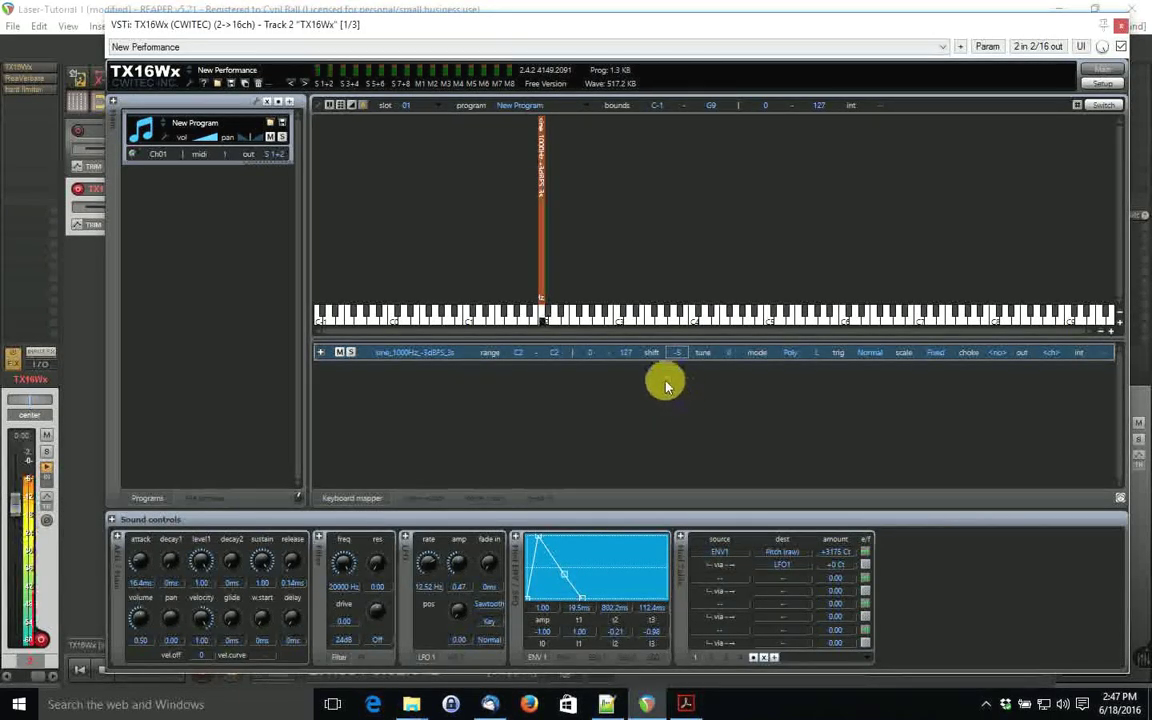
Re-enter shift -5, stretch ENV1's second stage to 1.55 s, and clear LFO1 as via source
key(BackSpace)
key(BackSpace)
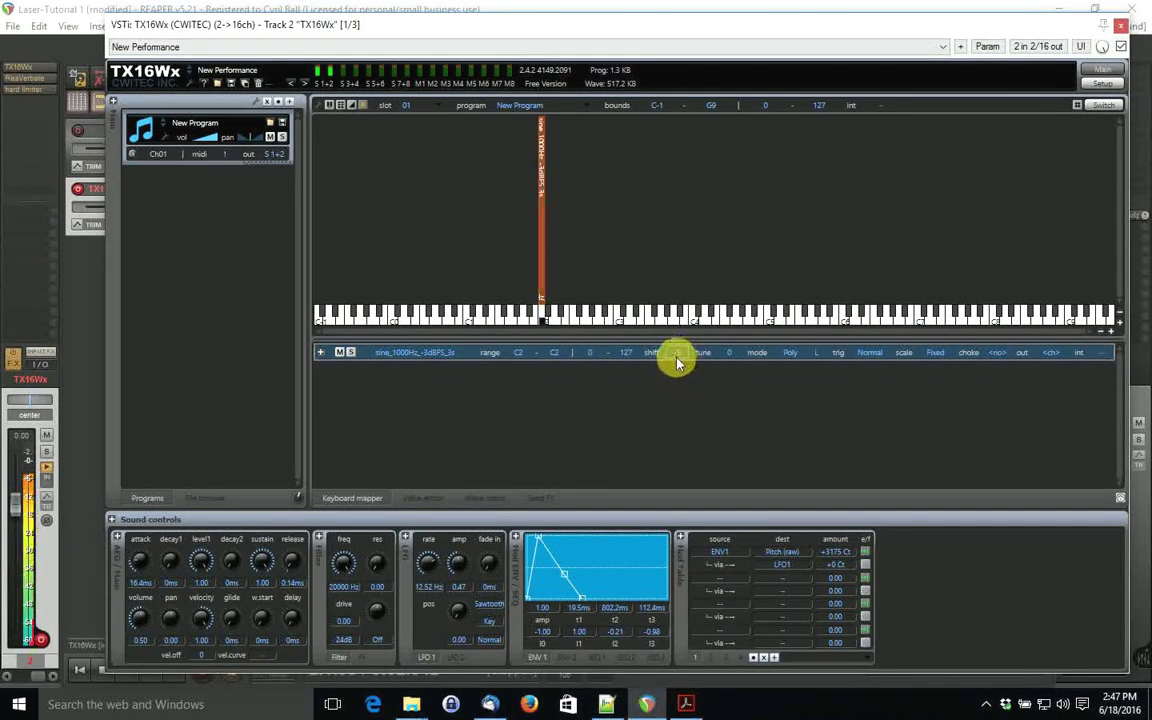
text(-5)
mouse_move(566, 575)
mouse_down()
mouse_move(586, 560)
mouse_move(573, 581)
mouse_move(553, 561)
mouse_move(584, 568)
mouse_move(569, 580)
mouse_up()
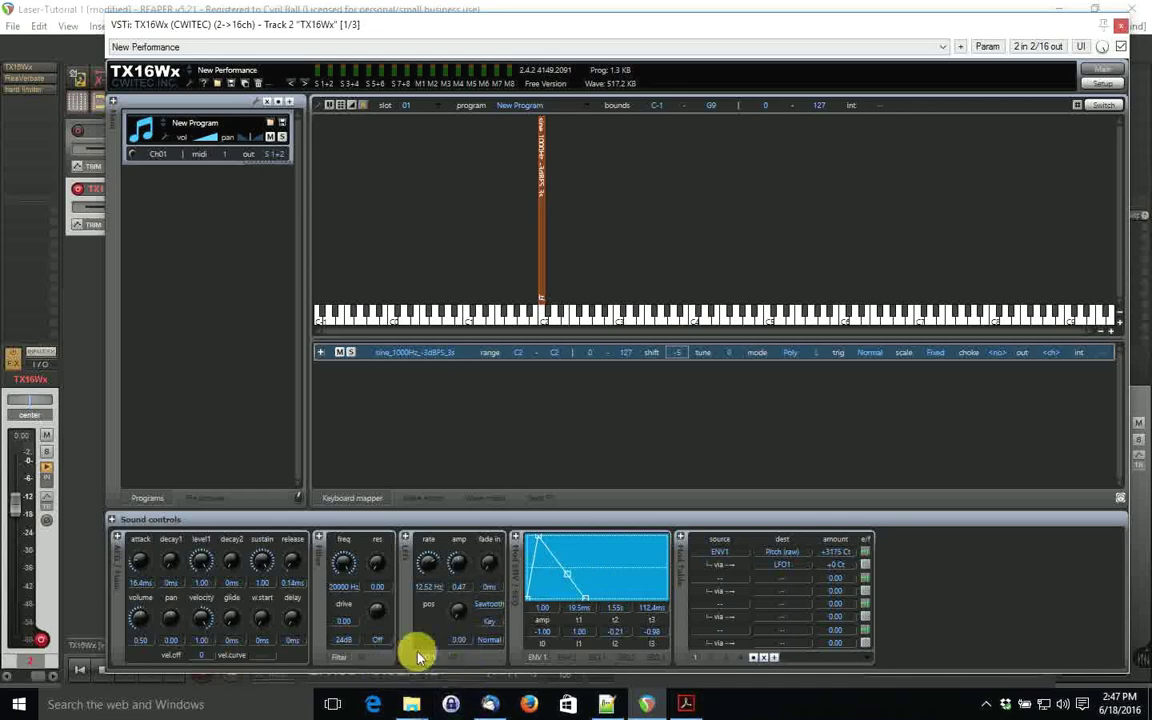
click(786, 565)
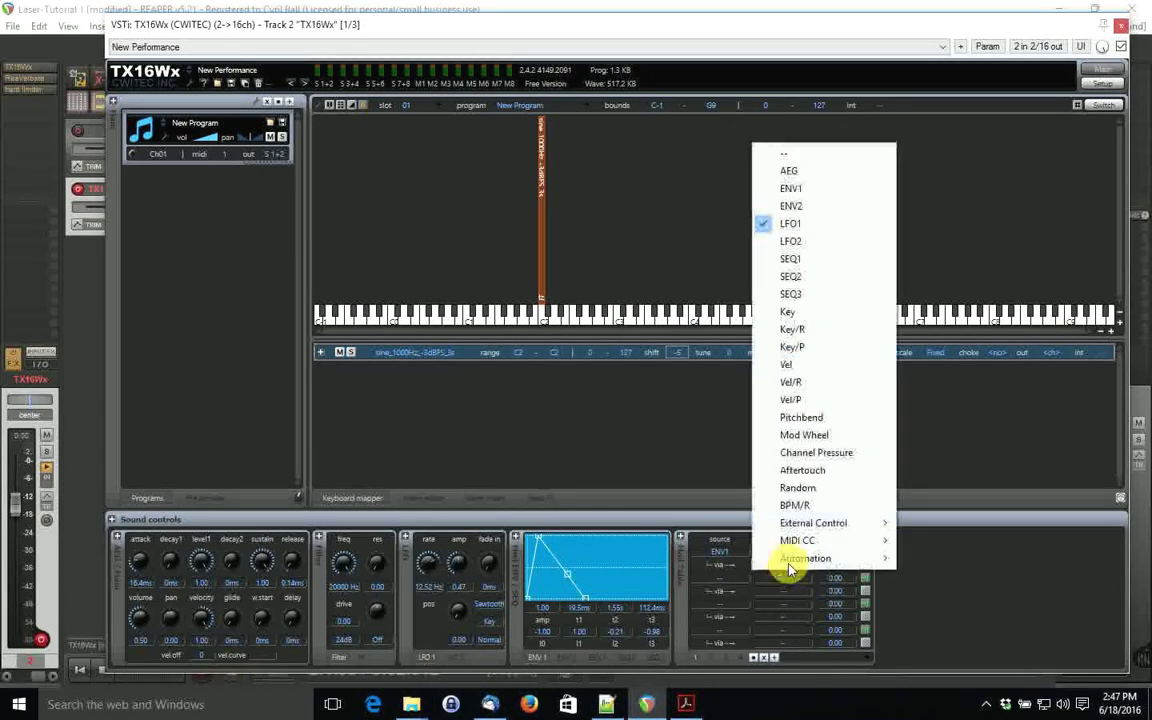
click(781, 156)
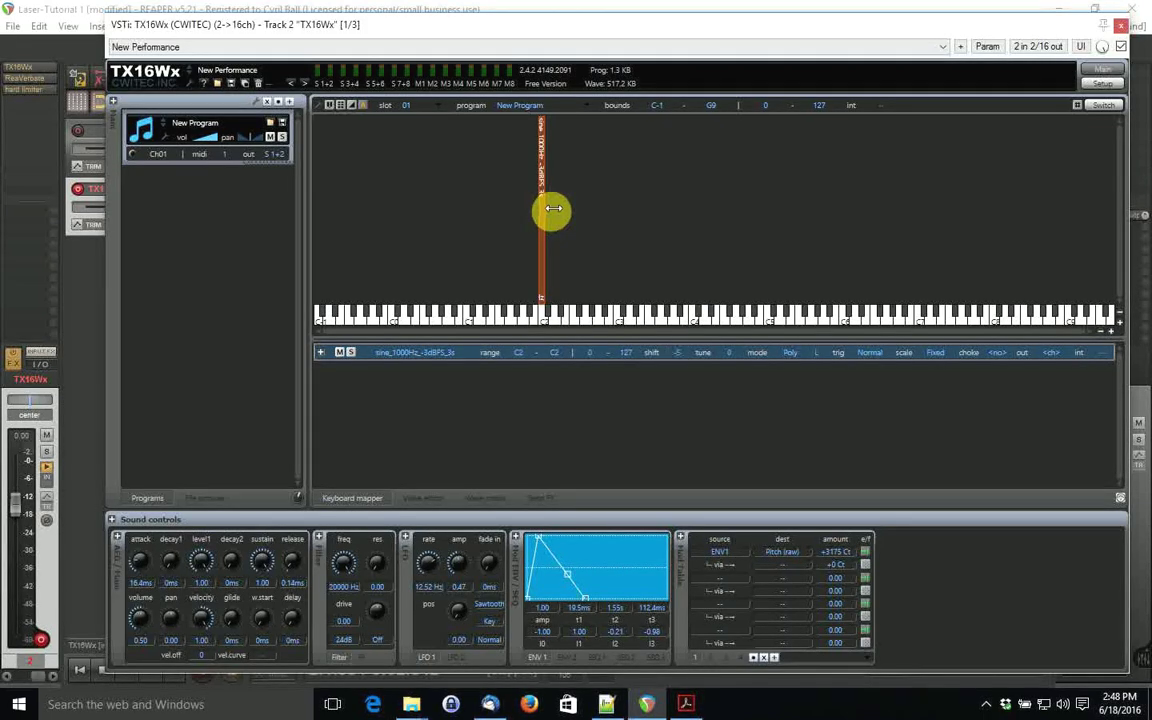
drag(554, 209, 775, 236)
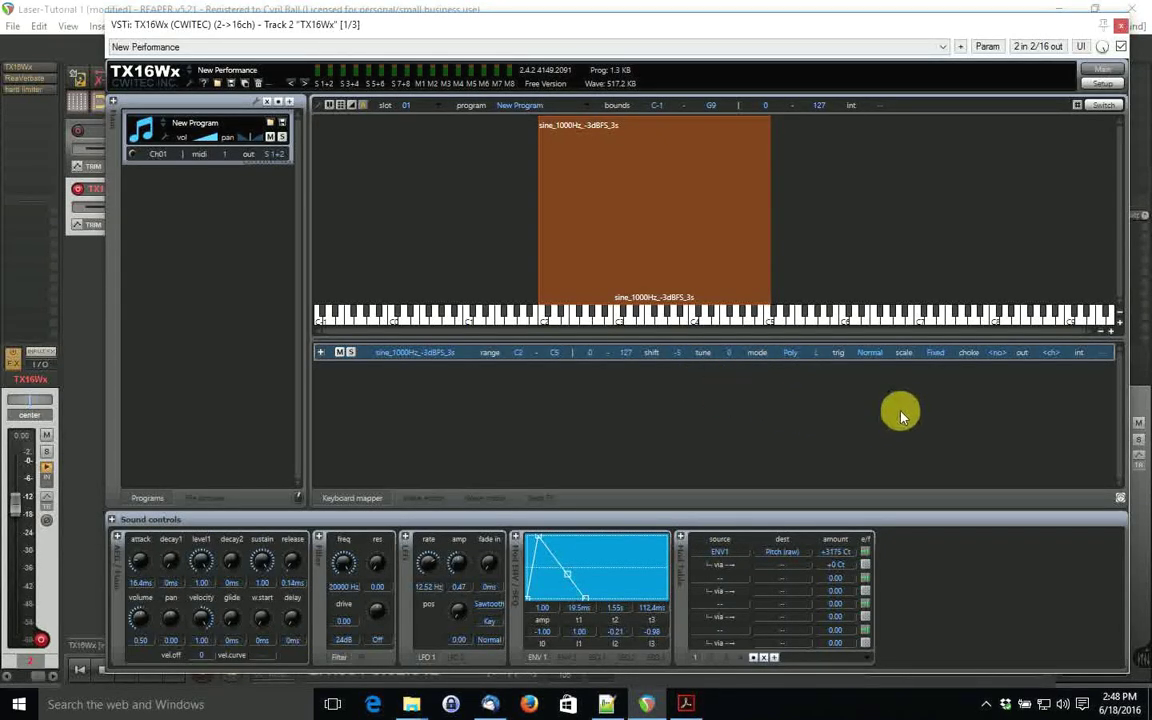
click(931, 355)
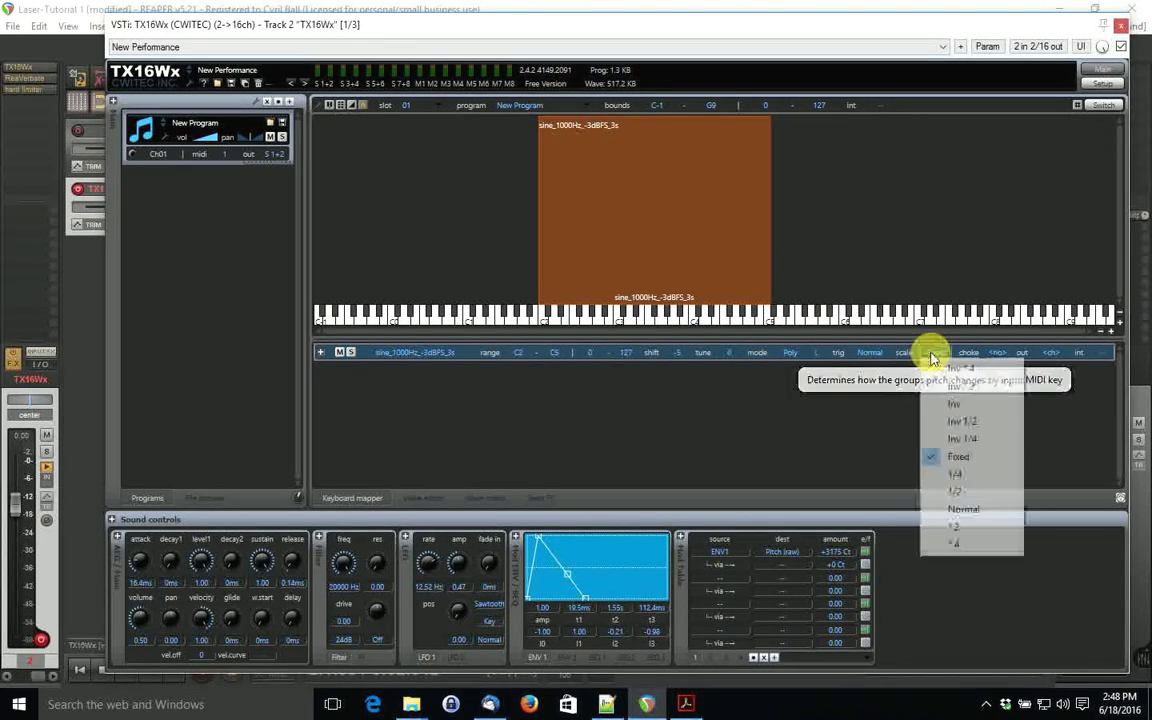
right_click(968, 517)
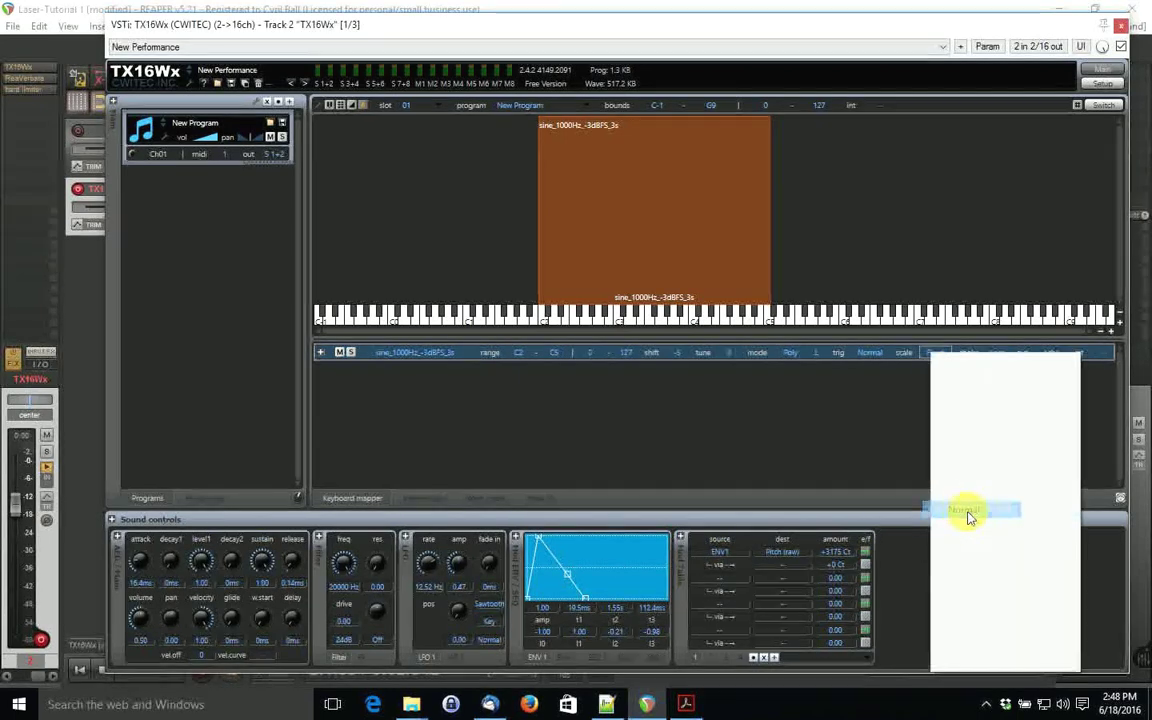
click(706, 437)
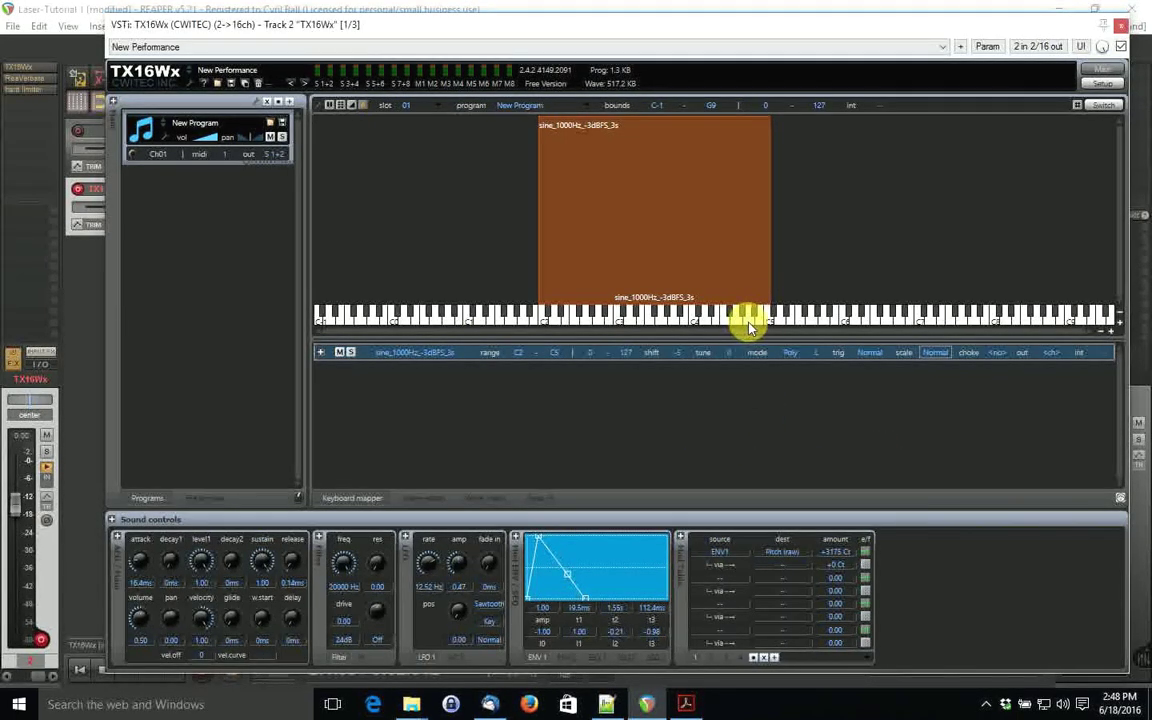
click(748, 323)
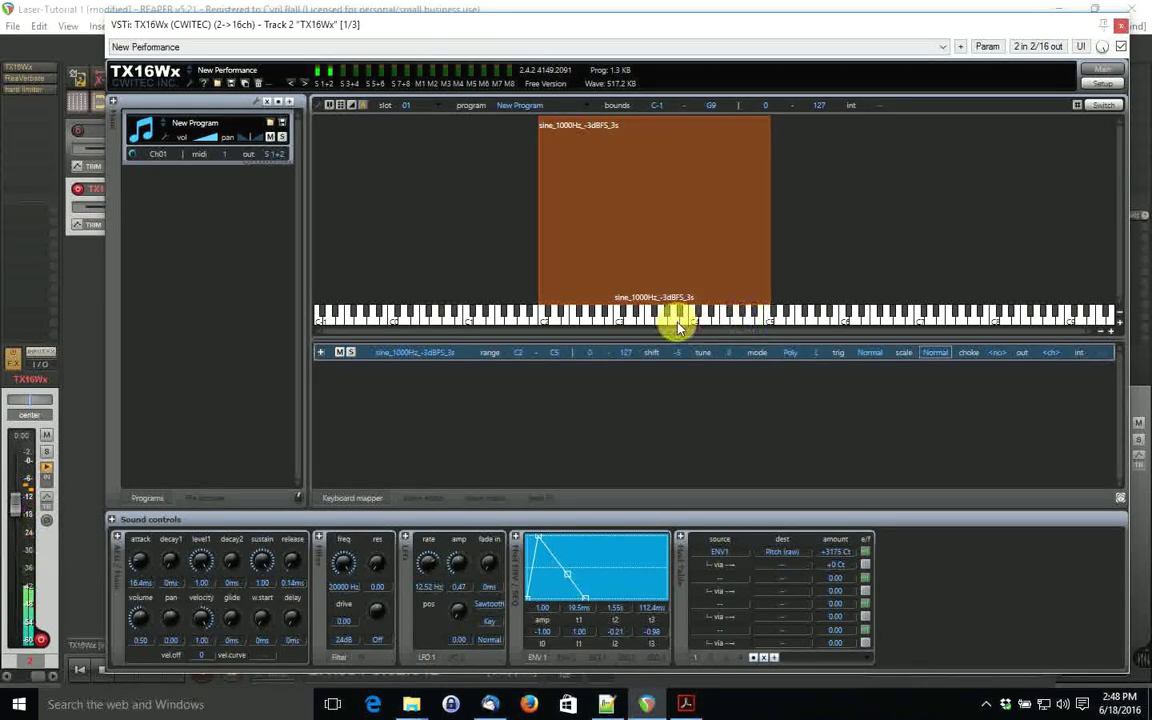
click(620, 318)
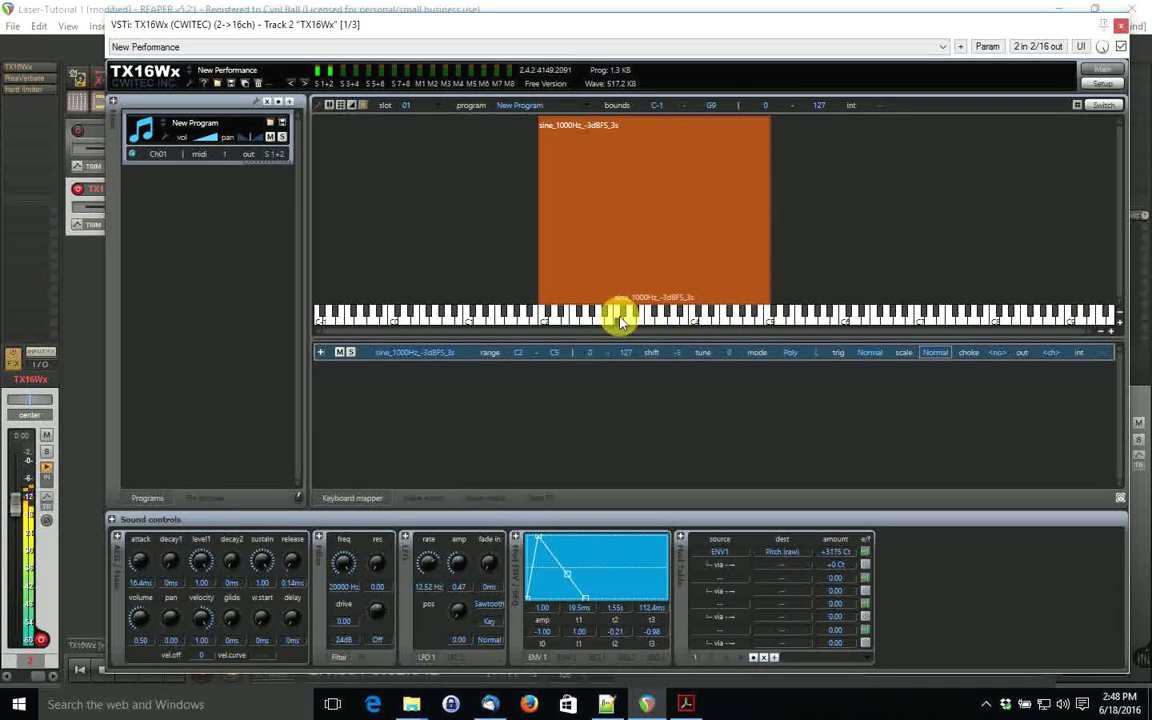
click(755, 321)
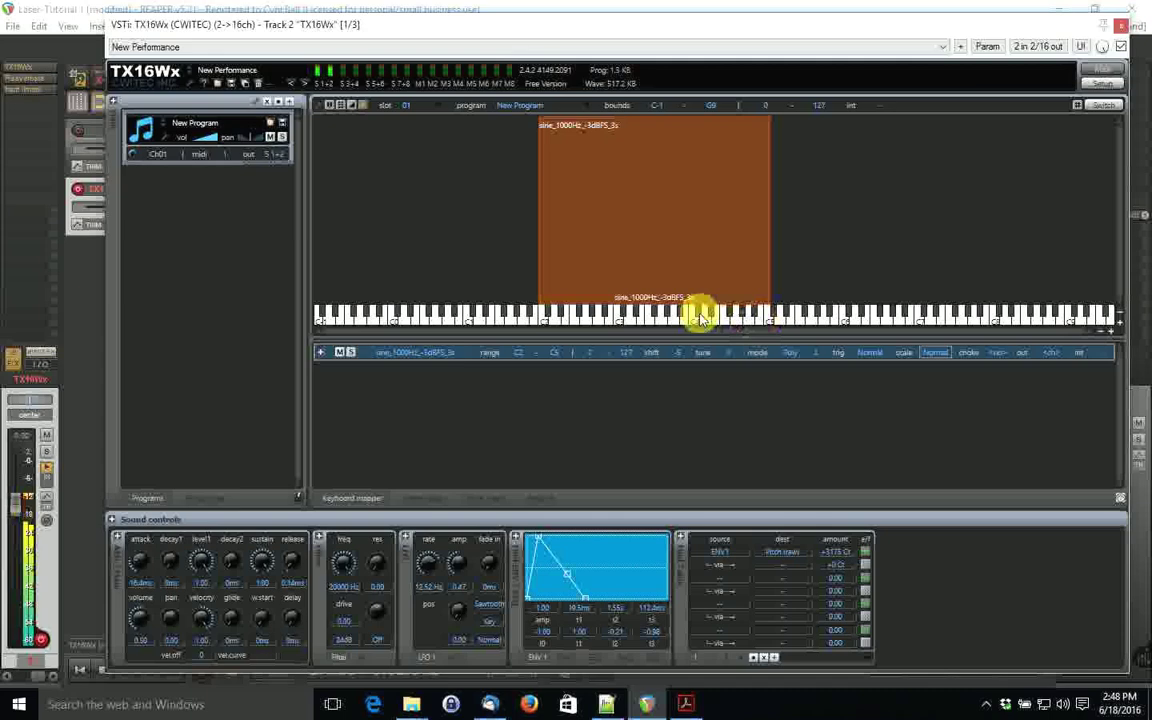
click(583, 318)
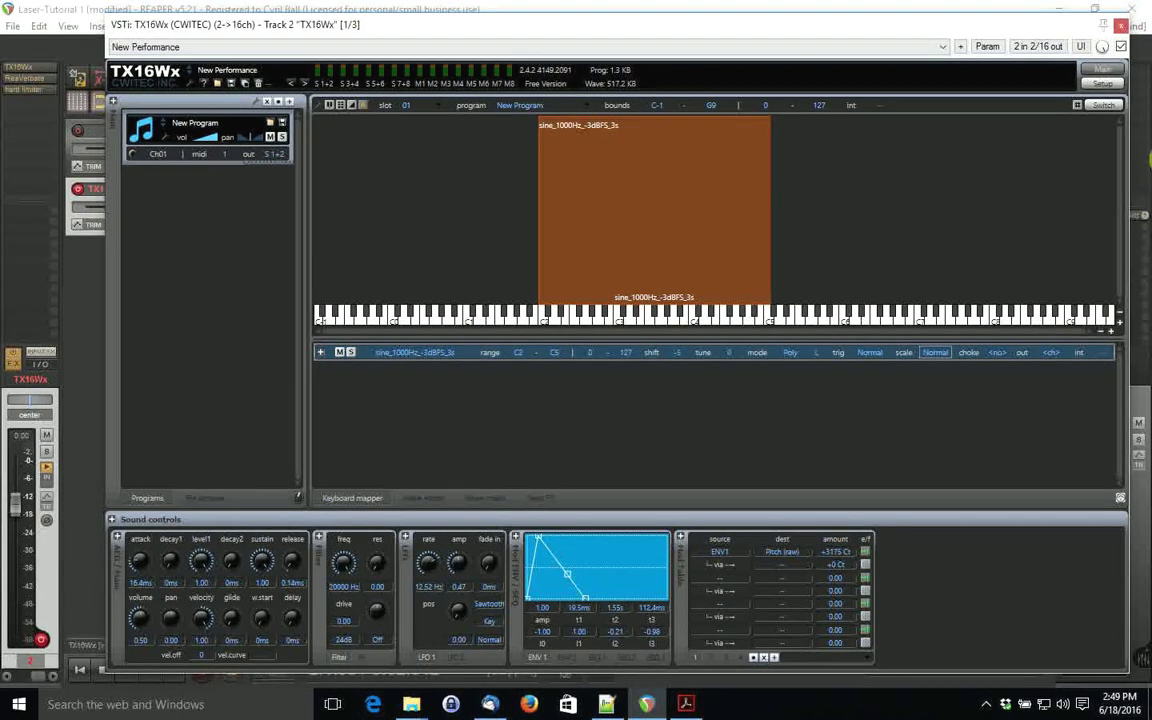
Move the MIDI Arpeggiator to the top of the FX chain with rate 3.5 and note length 0.802
click(26, 47)
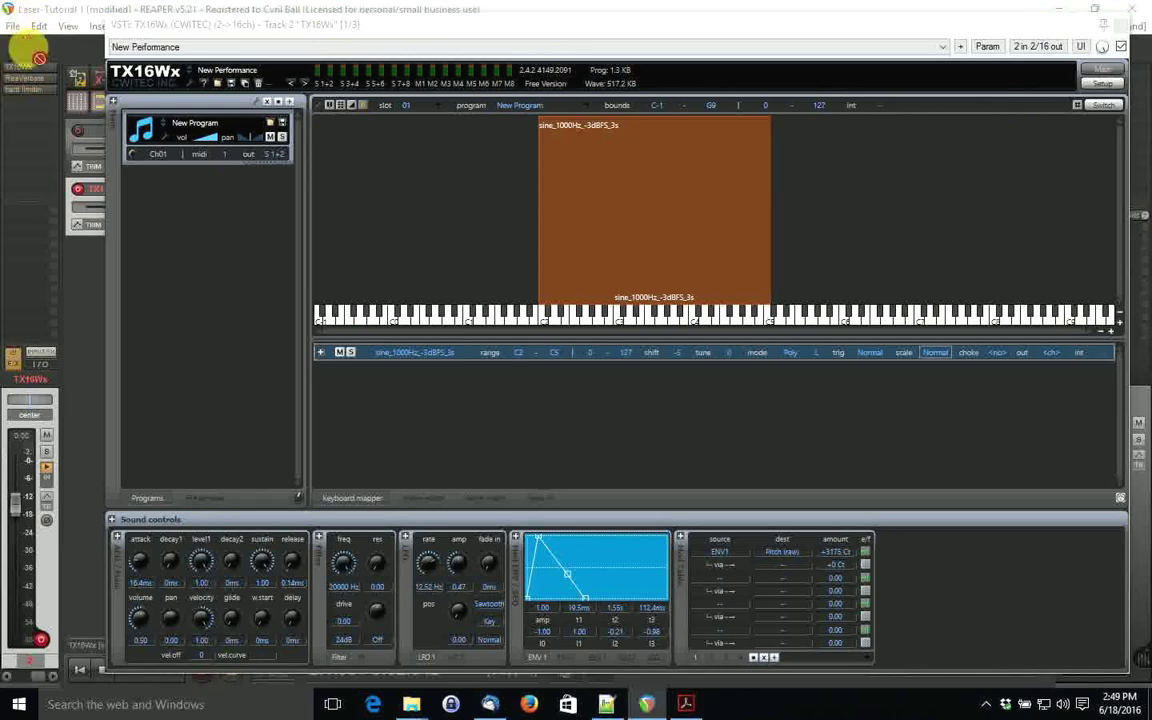
drag(32, 50, 34, 68)
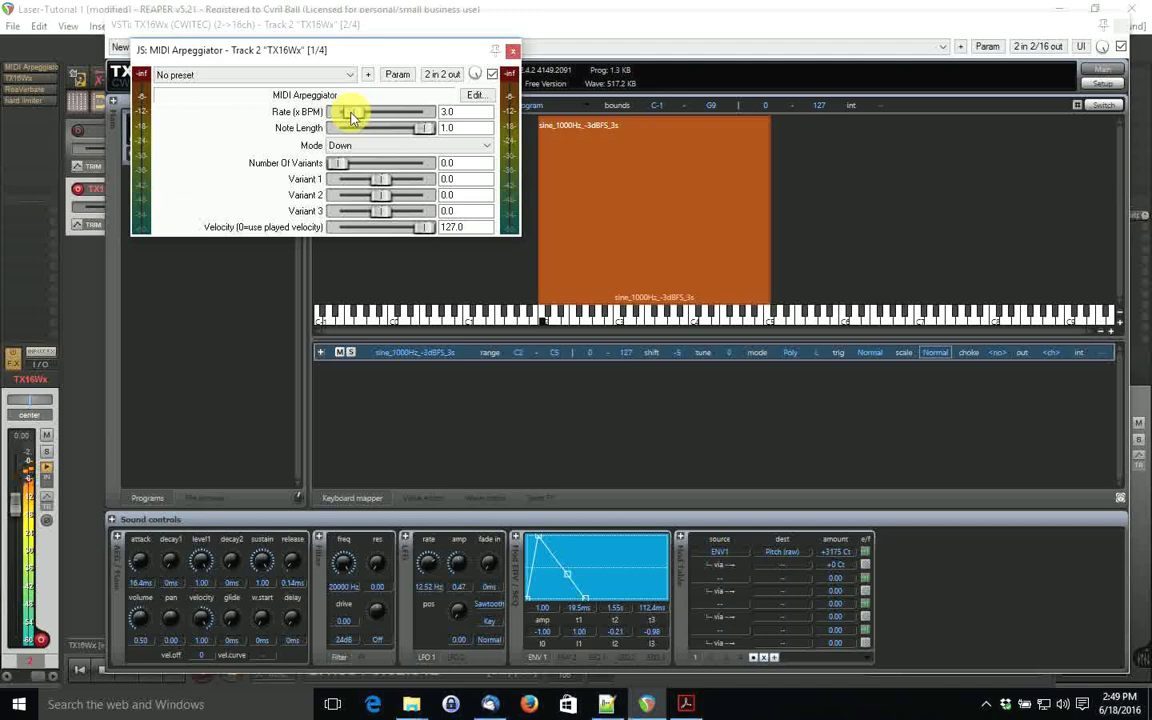
drag(352, 112, 360, 112)
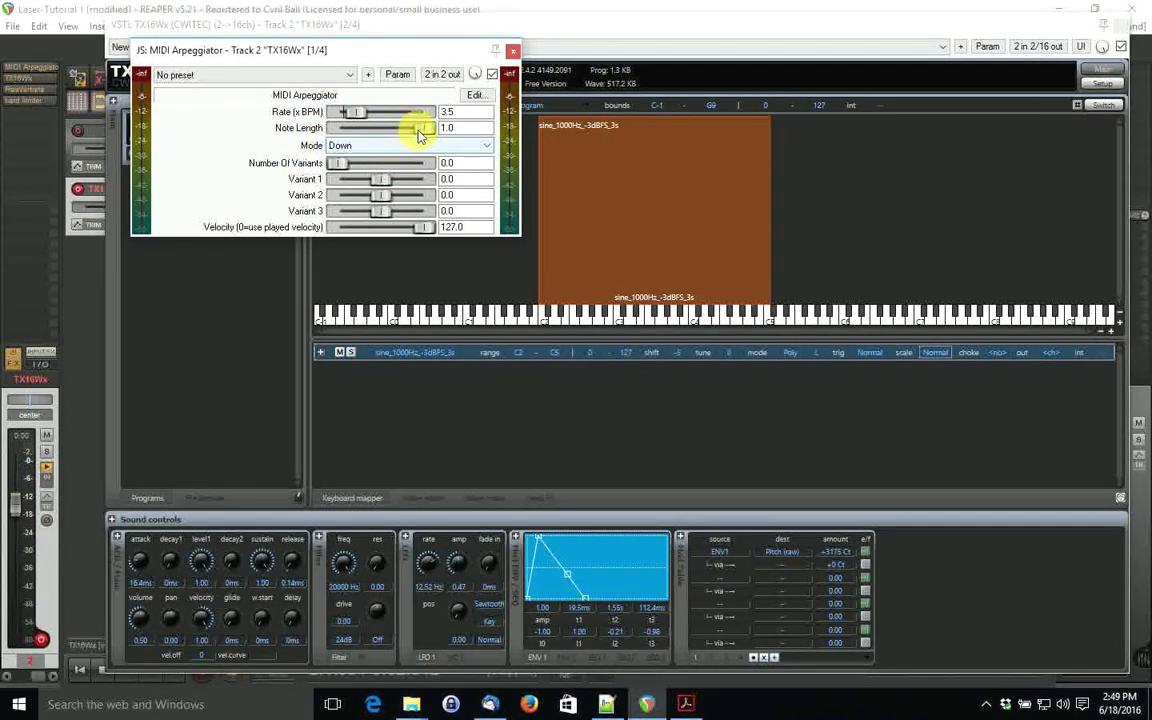
drag(421, 131, 408, 131)
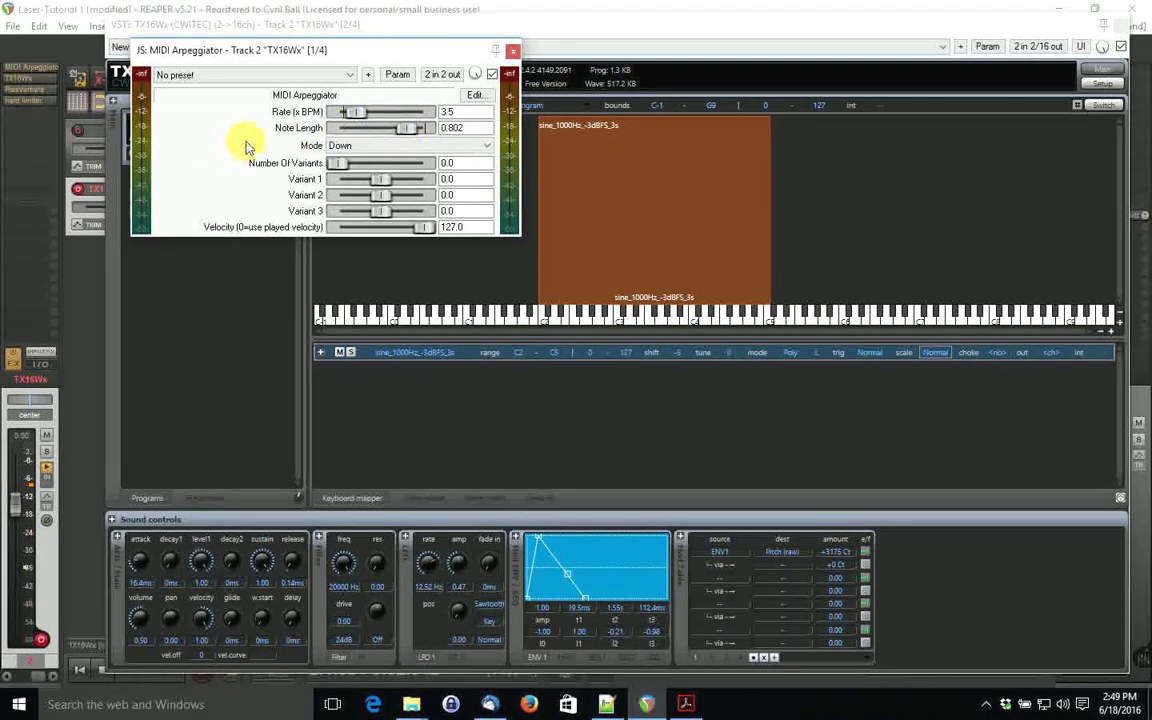
click(512, 55)
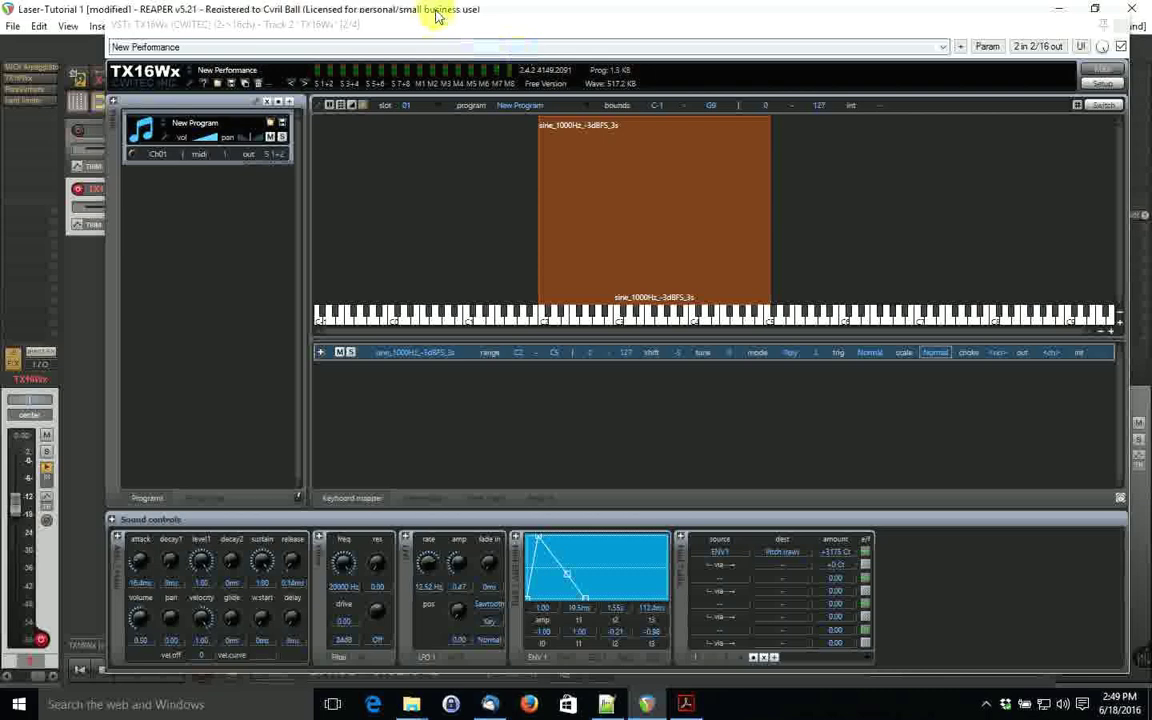
Close TX16Wx, move the MIDI item onto the TX16Wx track, play it briefly, then select the track
click(1124, 27)
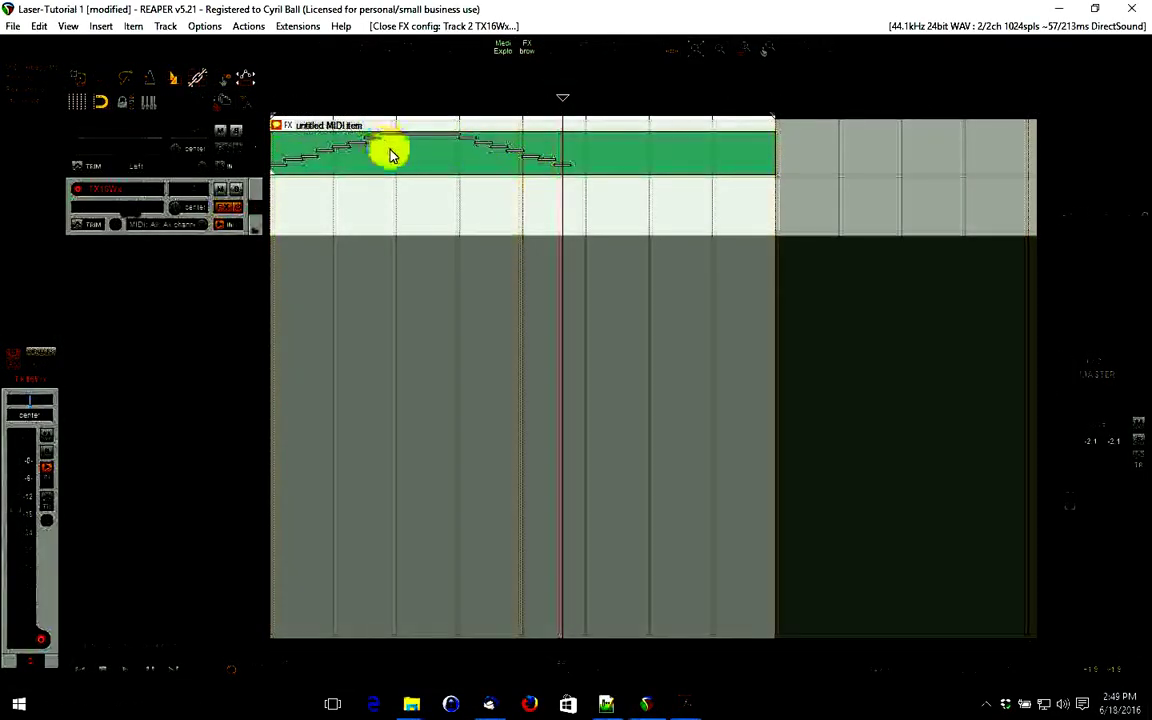
drag(391, 155, 408, 212)
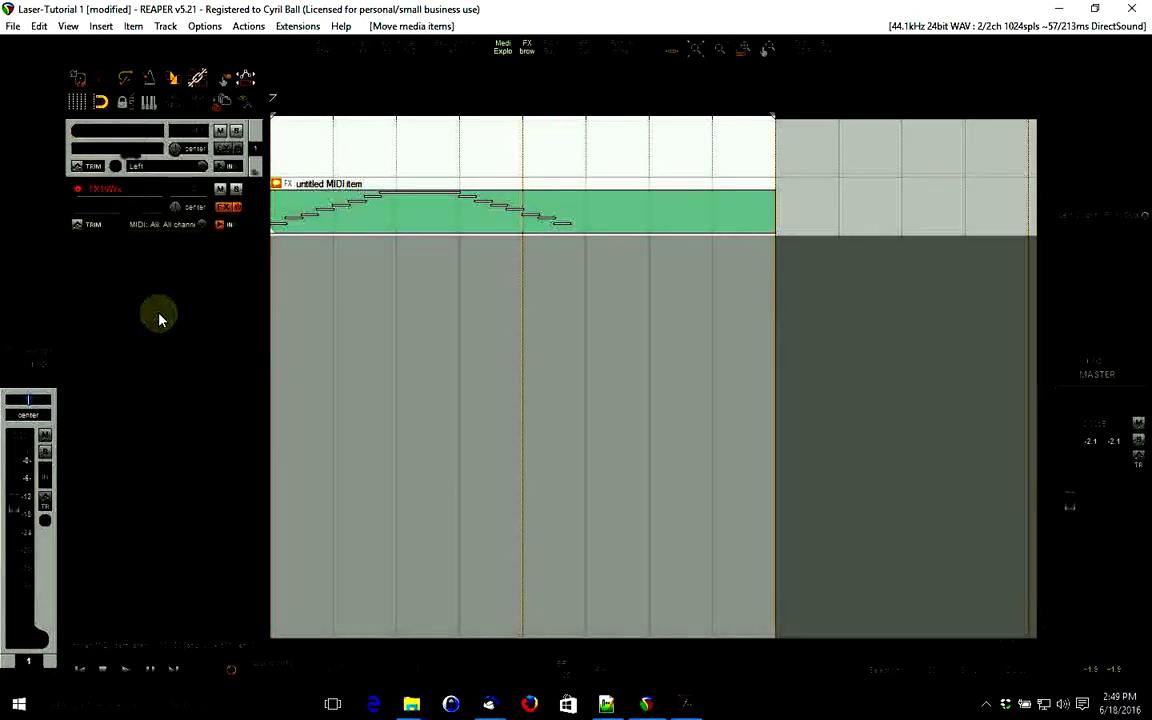
key(space)
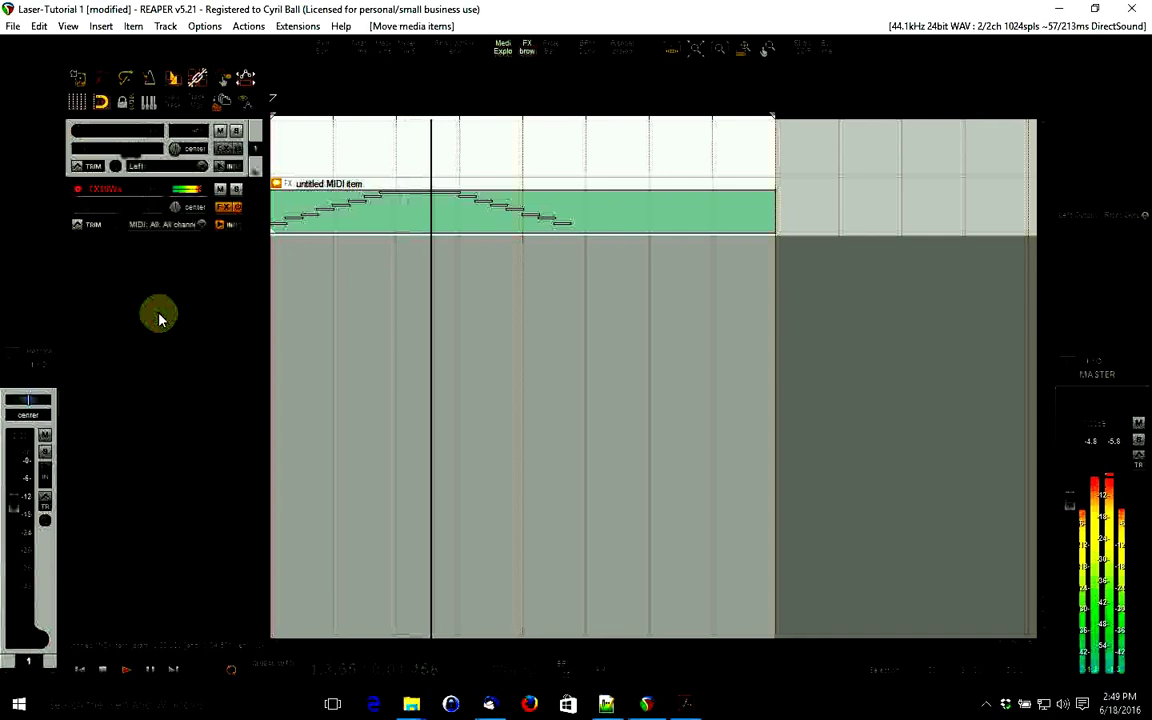
key(space)
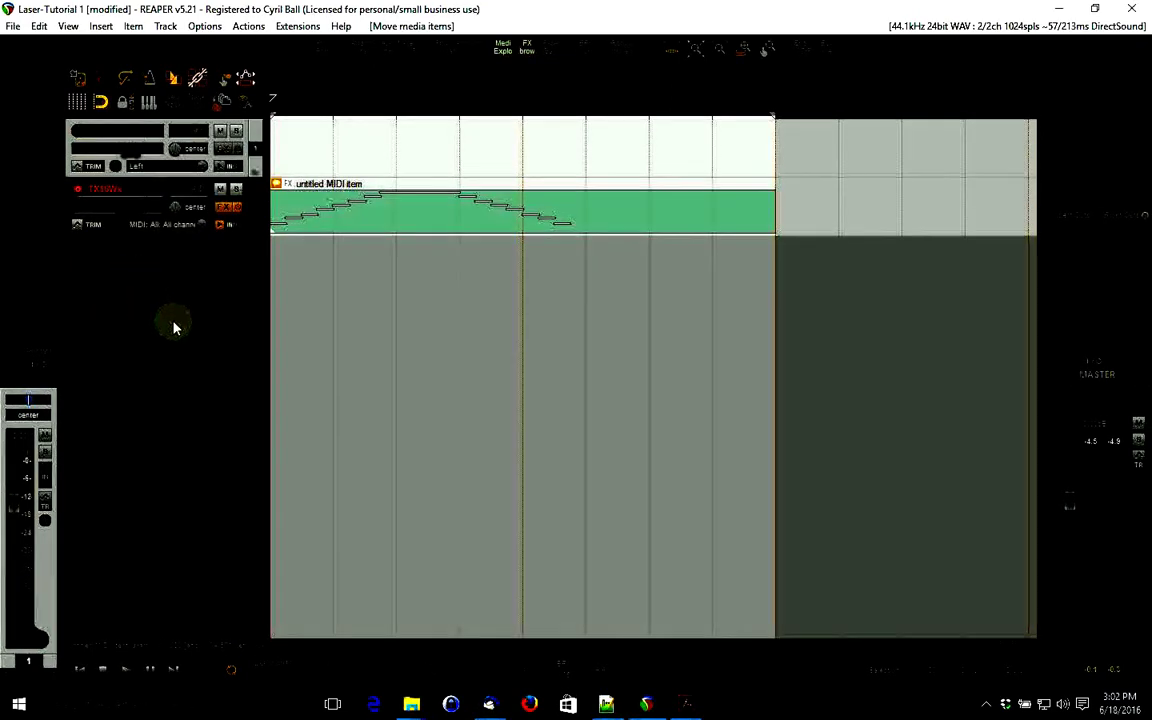
click(253, 222)
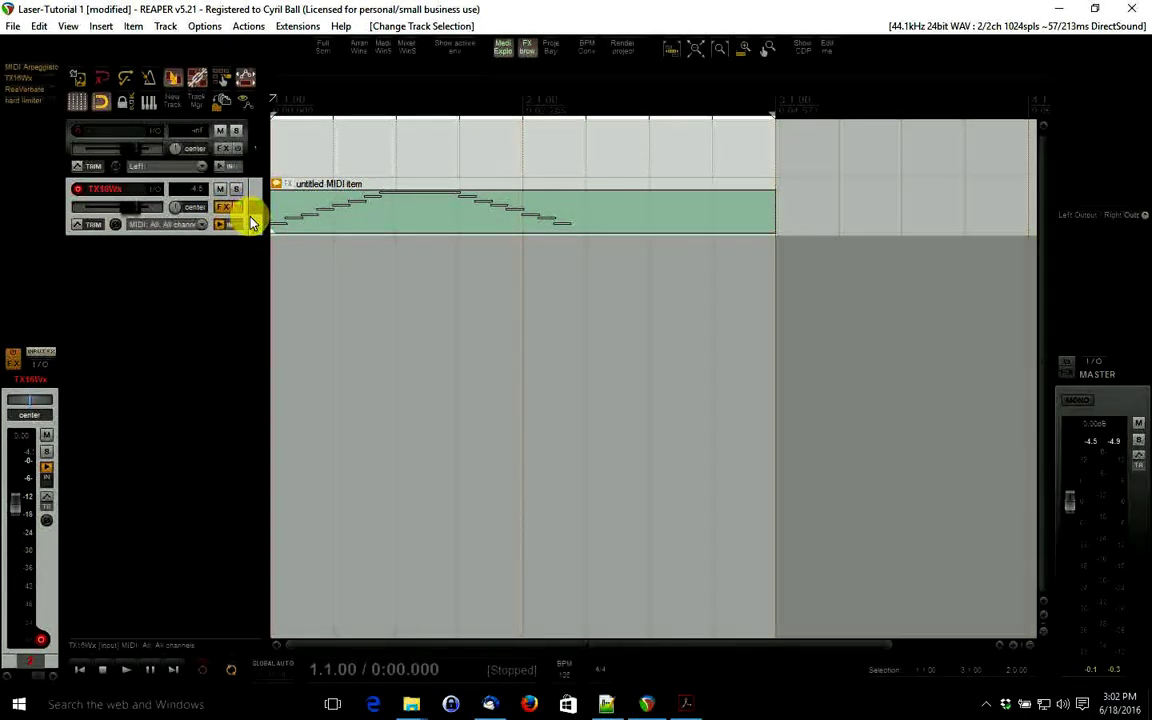
Save the TX16Wx track as a track template named 'lazer Tut'
right_click(253, 222)
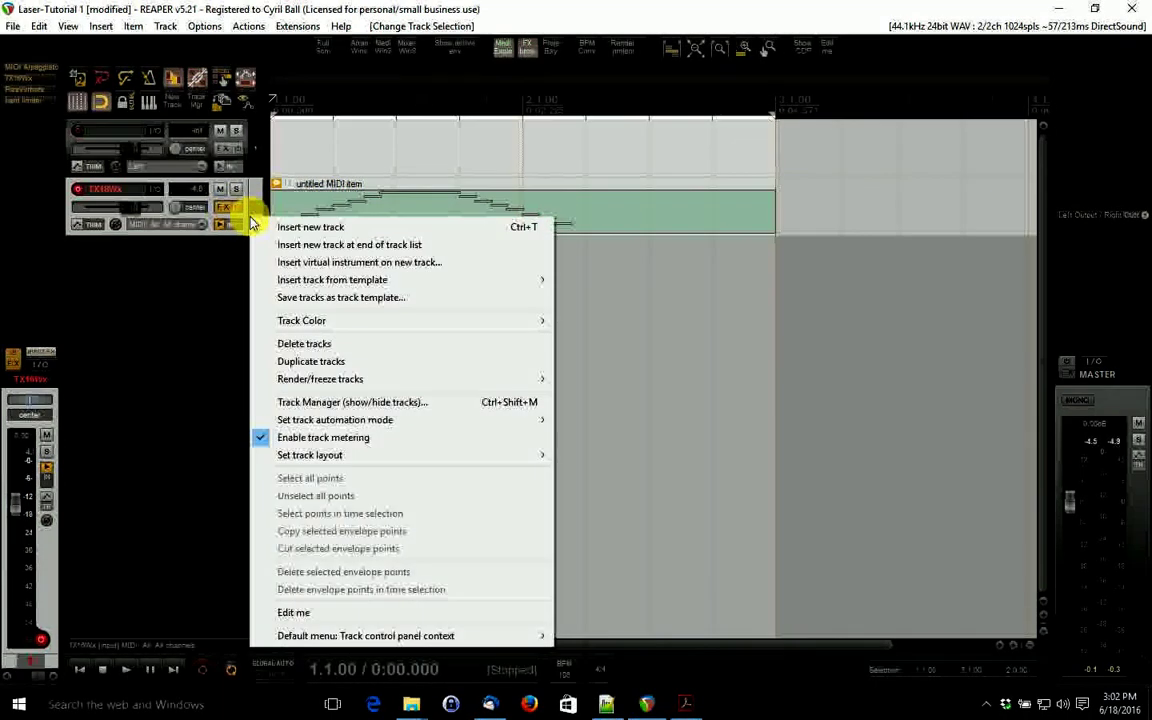
click(302, 299)
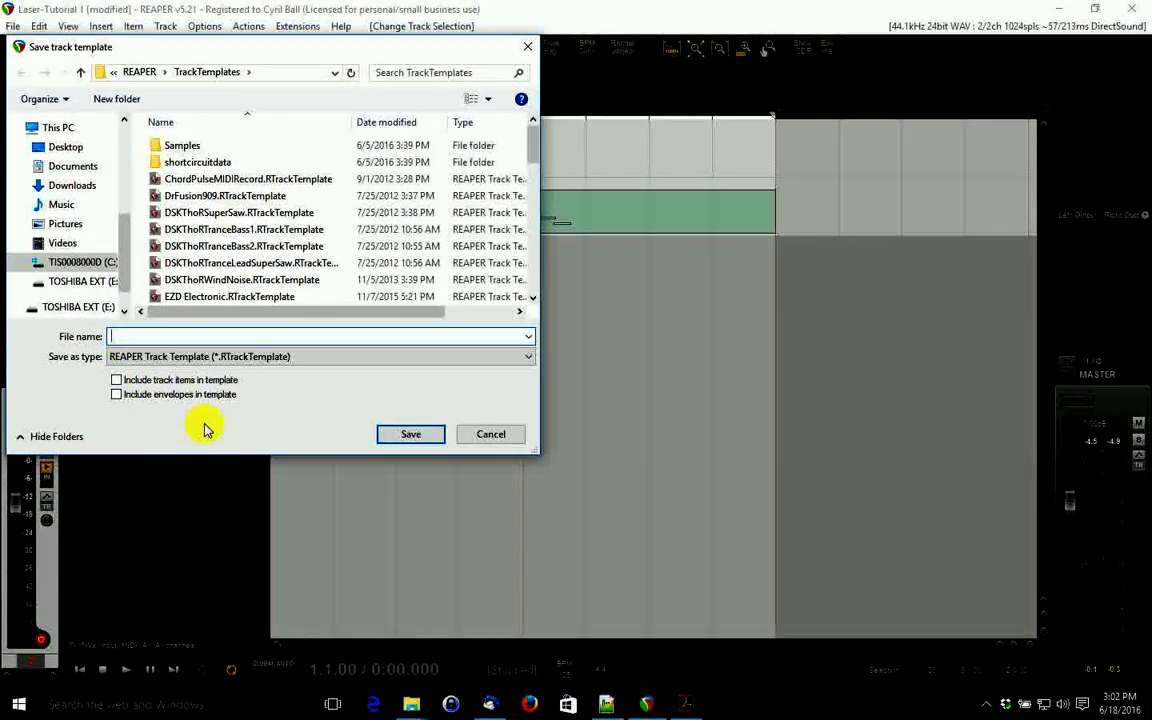
text(la)
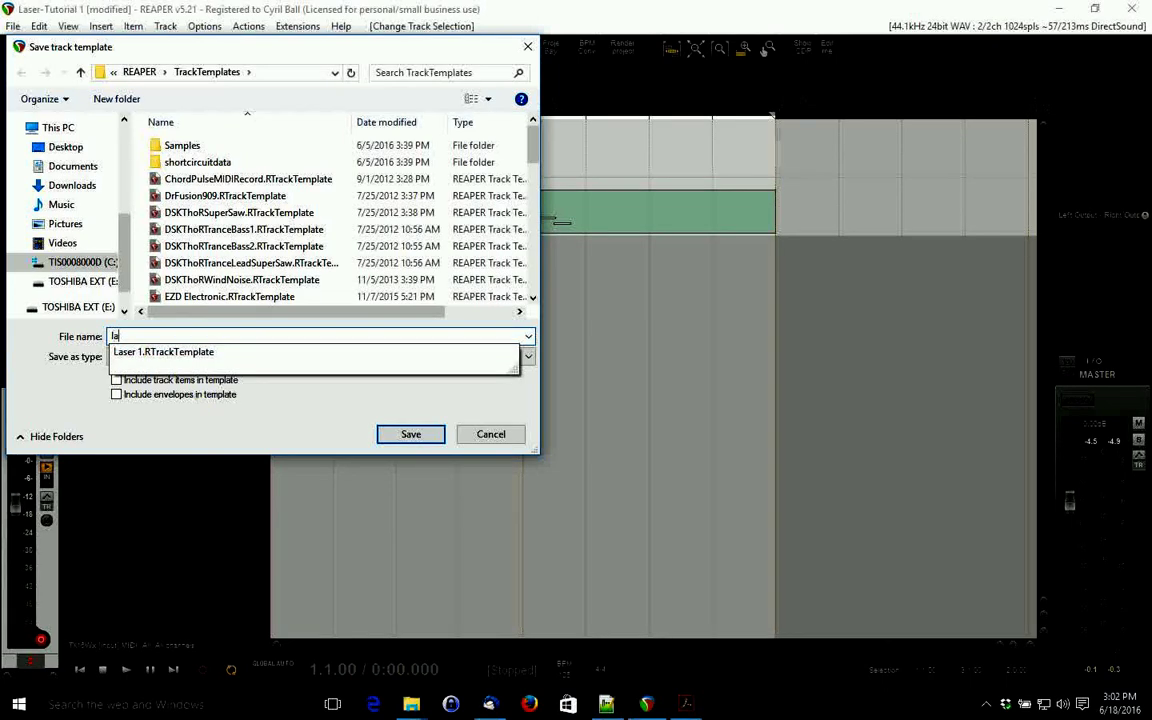
text(ze)
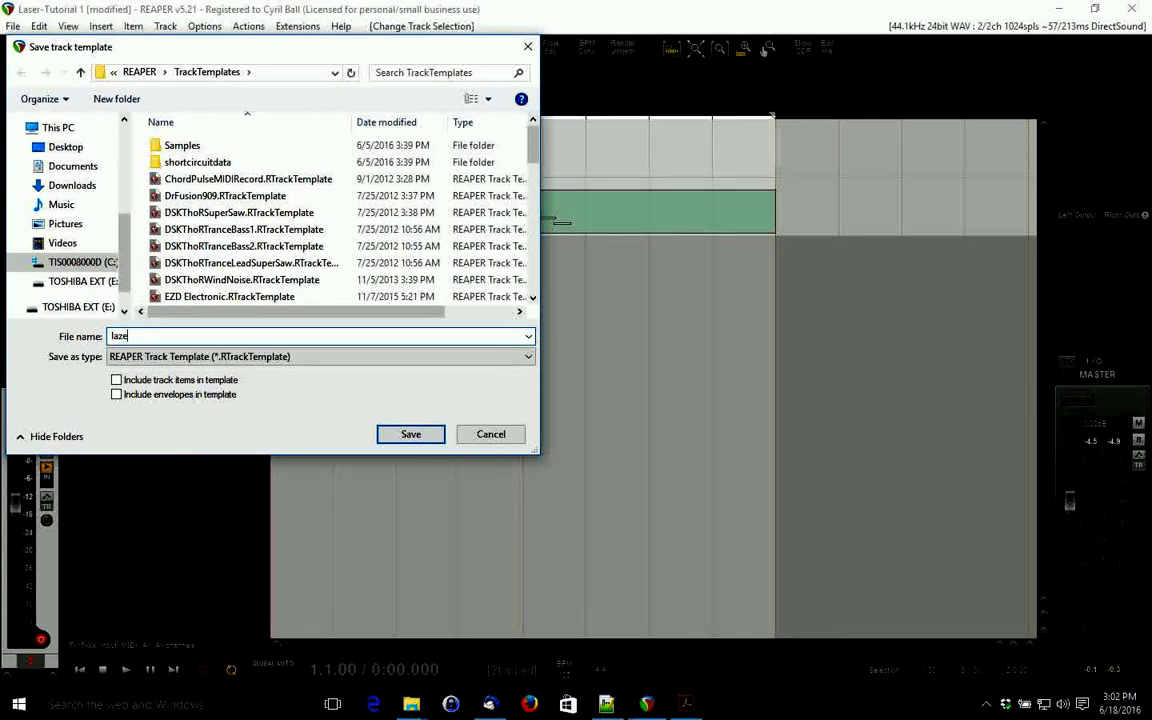
text(r Tut)
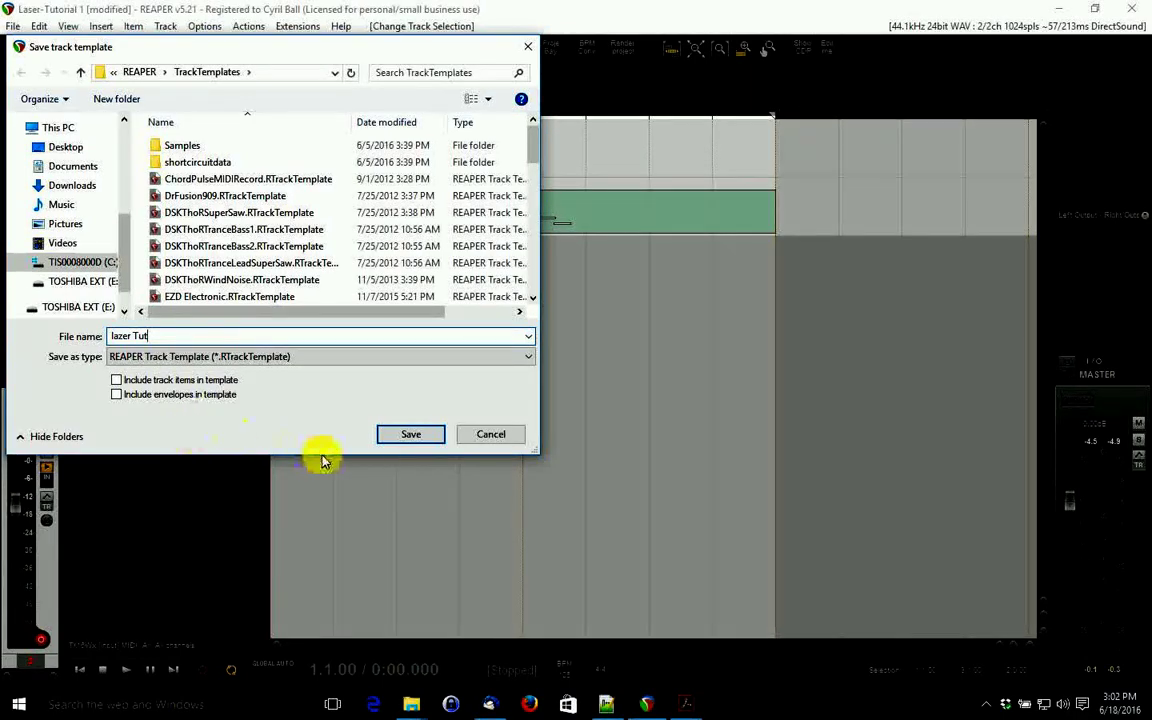
click(406, 436)
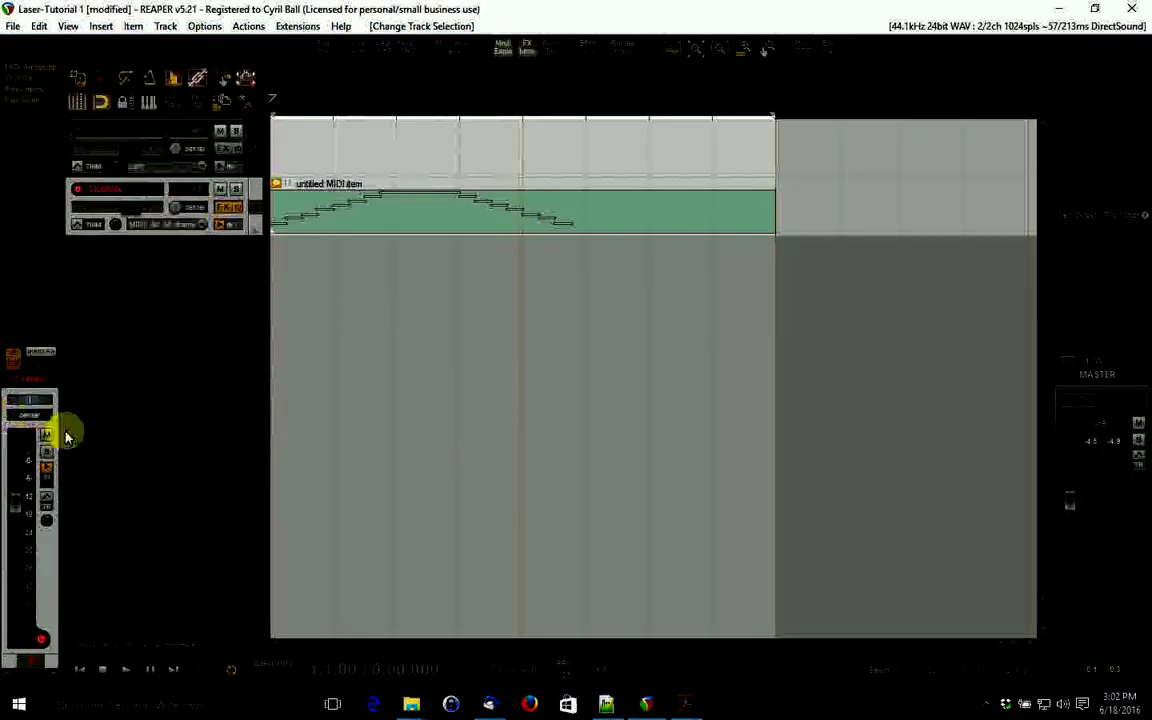